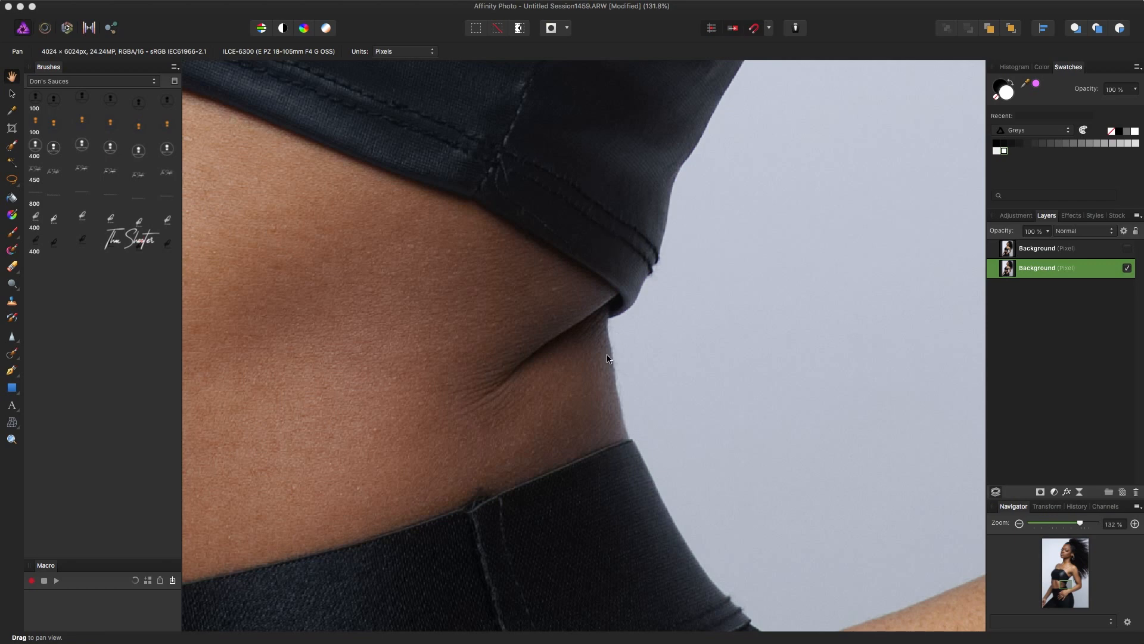
Start Liquify on the lower Background layer and set the mesh opacity to 0 %.
{"action": "left_click", "coordinate": [44, 28]}
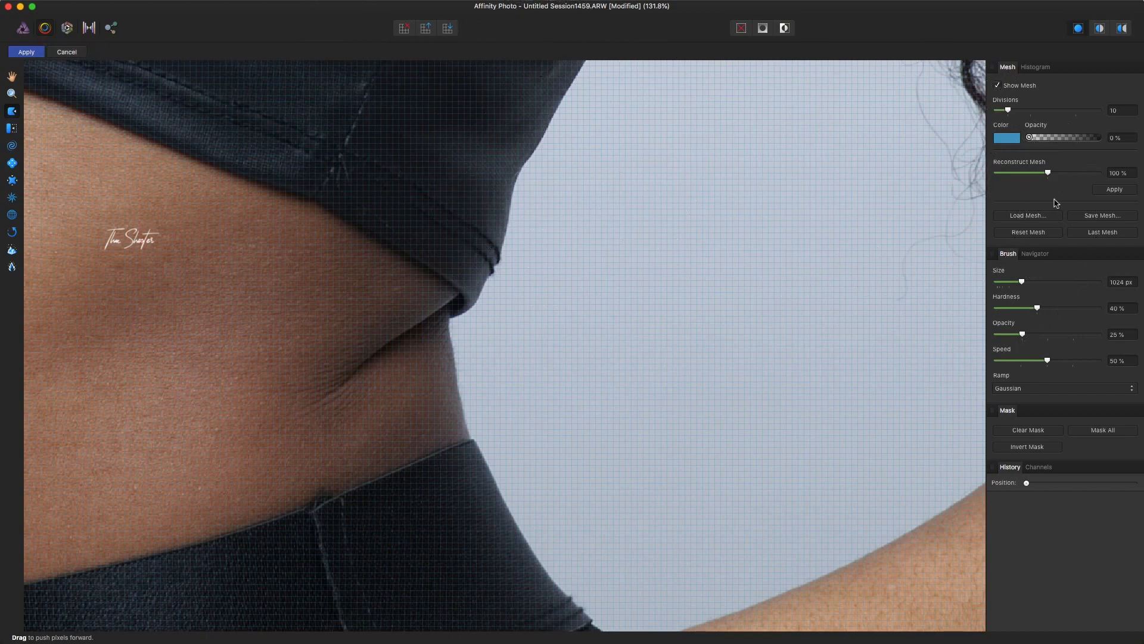
{"action": "left_click", "coordinate": [1029, 138]}
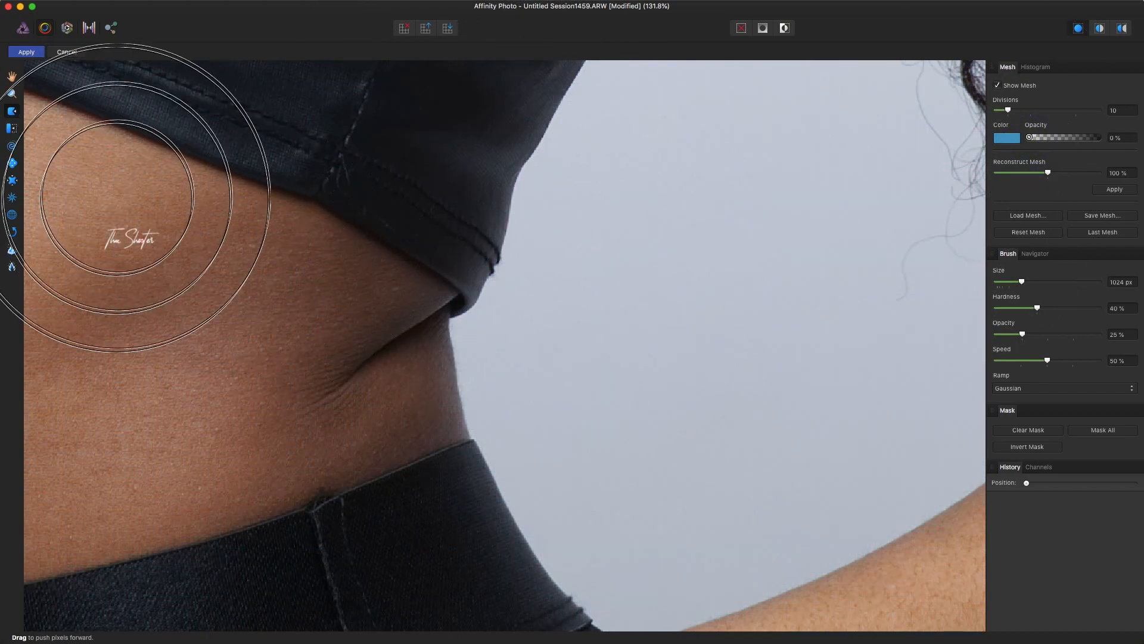
Push the lower side of the crop top inward with Push Forward, using a 499.3 px brush.
{"action": "key", "text": "bracketleft"}
{"action": "key", "text": "bracketleft"}
{"action": "key", "text": "bracketleft"}
{"action": "key", "text": "bracketleft"}
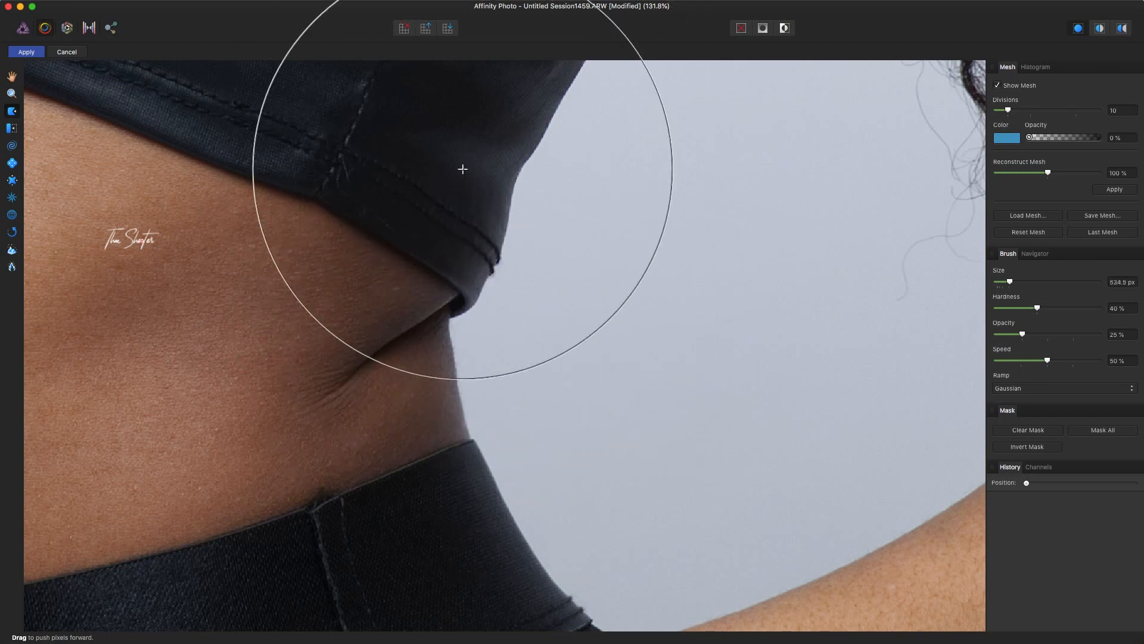
{"action": "key", "text": "bracketleft"}
{"action": "key", "text": "bracketleft"}
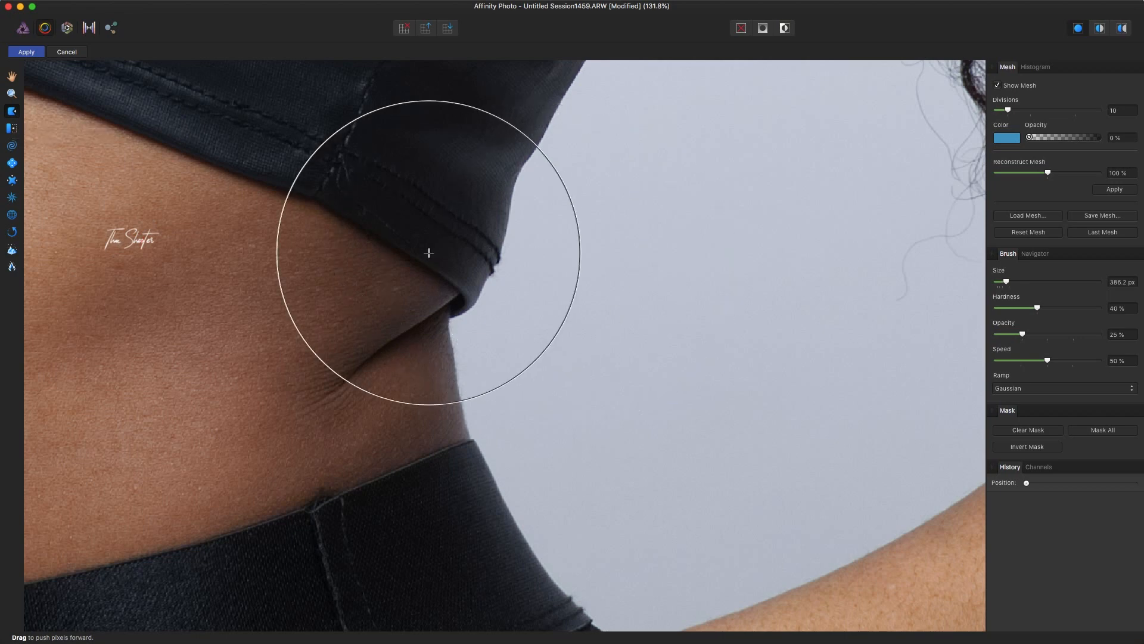
{"action": "scroll", "coordinate": [429, 252], "scroll_direction": "up", "scroll_amount": 3}
{"action": "scroll", "coordinate": [430, 252], "scroll_direction": "right", "scroll_amount": 2}
{"action": "key", "text": "bracketleft"}
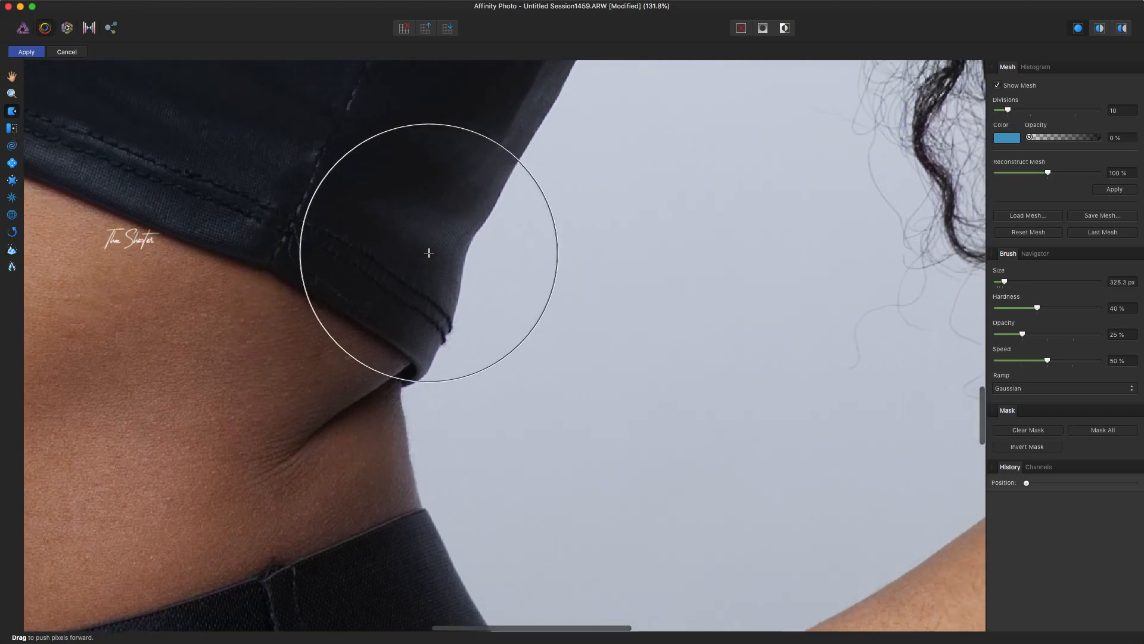
{"action": "key", "text": "bracketright"}
{"action": "key", "text": "bracketright"}
{"action": "key", "text": "bracketright"}
{"action": "mouse_move", "coordinate": [437, 326]}
{"action": "left_mouse_down"}
{"action": "mouse_move", "coordinate": [409, 320]}
{"action": "mouse_move", "coordinate": [431, 295]}
{"action": "mouse_move", "coordinate": [418, 291]}
{"action": "left_mouse_up"}
Push the crop top's hem corner inward with a 221.5 px Push Forward brush, and undo the last stroke.
{"action": "key", "text": "bracketleft"}
{"action": "key", "text": "bracketleft"}
{"action": "key", "text": "bracketleft"}
{"action": "key", "text": "bracketleft"}
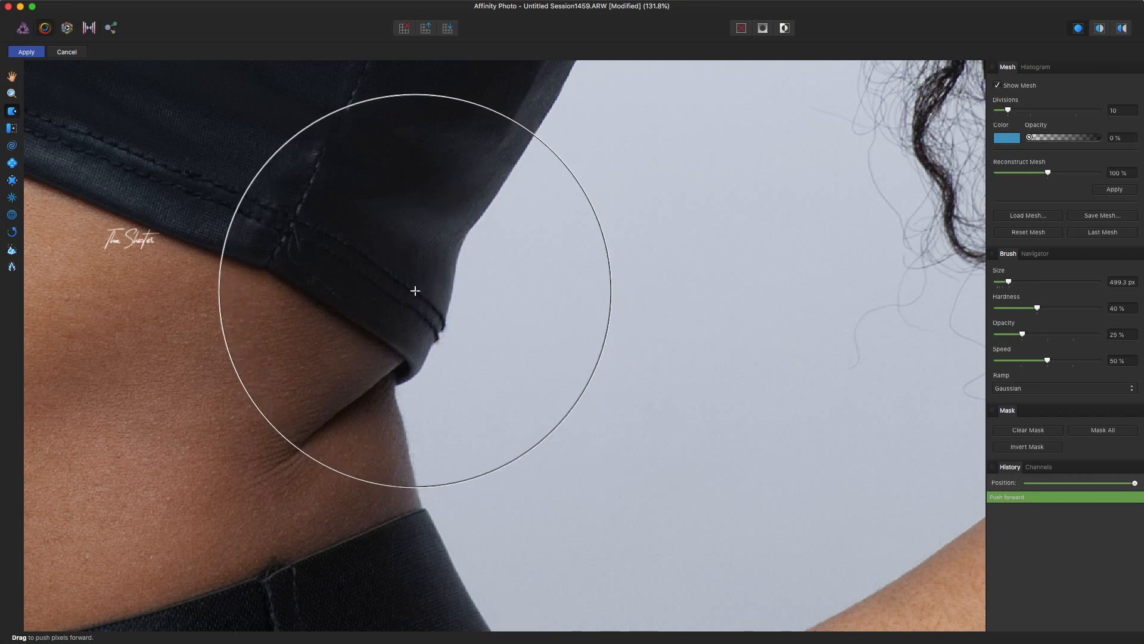
{"action": "key", "text": "bracketleft"}
{"action": "mouse_move", "coordinate": [437, 313]}
{"action": "left_mouse_down"}
{"action": "mouse_move", "coordinate": [407, 305]}
{"action": "mouse_move", "coordinate": [421, 327]}
{"action": "left_mouse_up"}
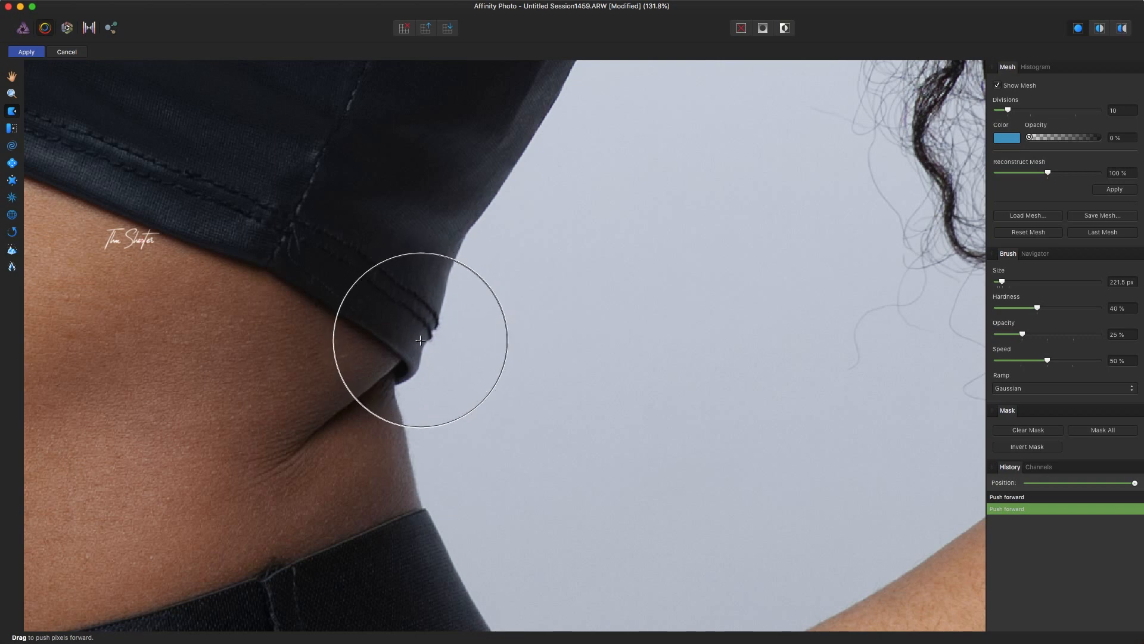
{"action": "left_click_drag", "start_coordinate": [422, 323], "coordinate": [414, 321]}
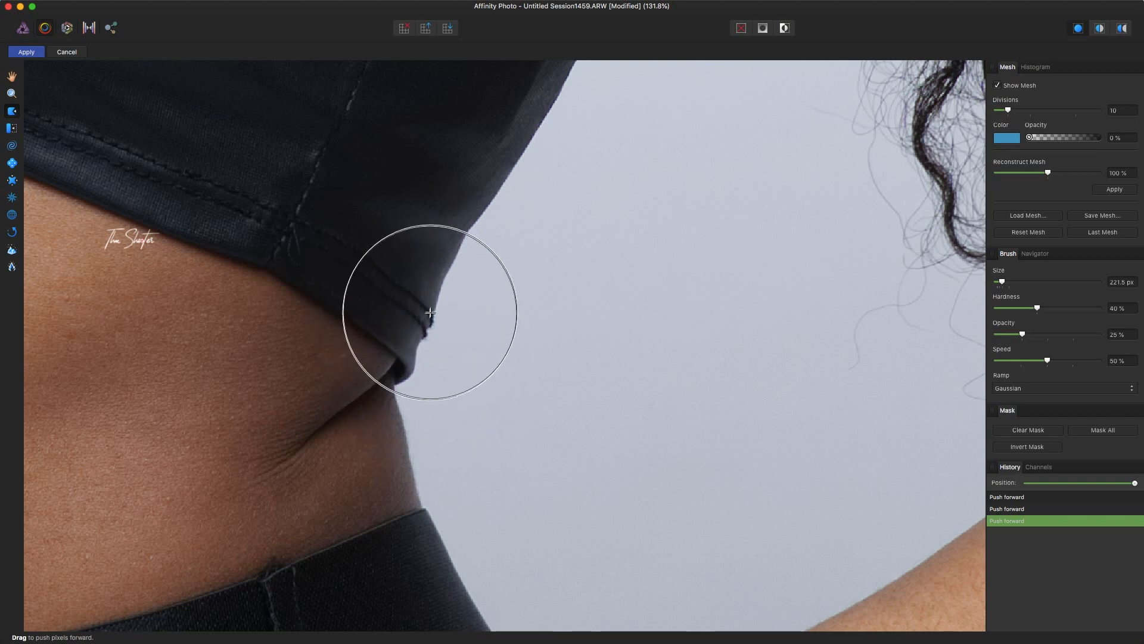
{"action": "left_click_drag", "start_coordinate": [431, 312], "coordinate": [399, 299]}
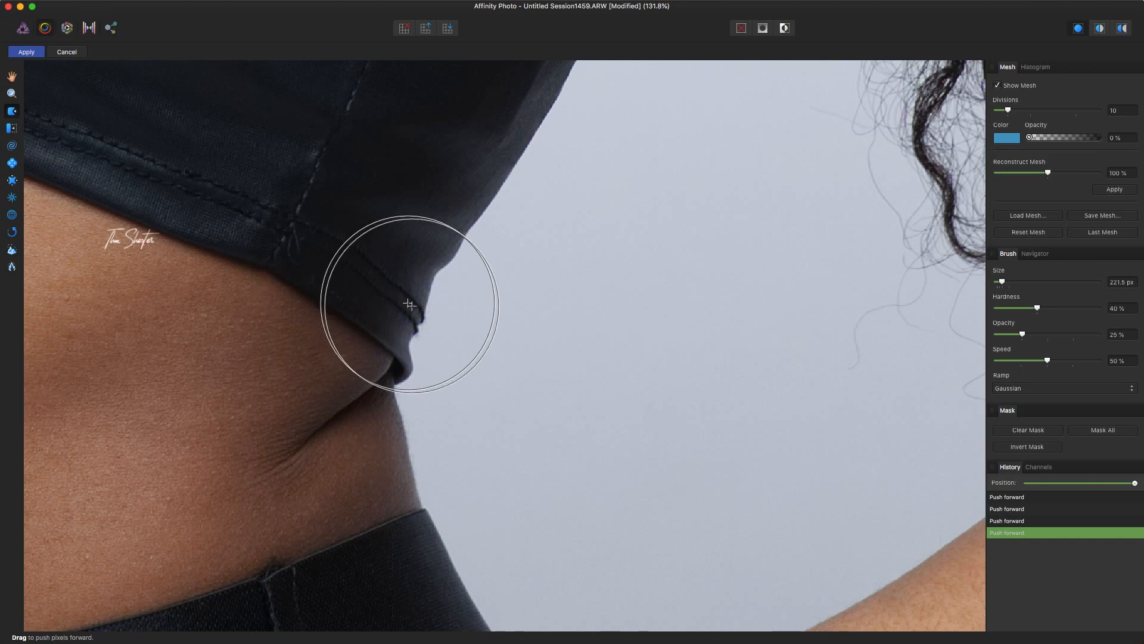
{"action": "key", "text": "super+z"}
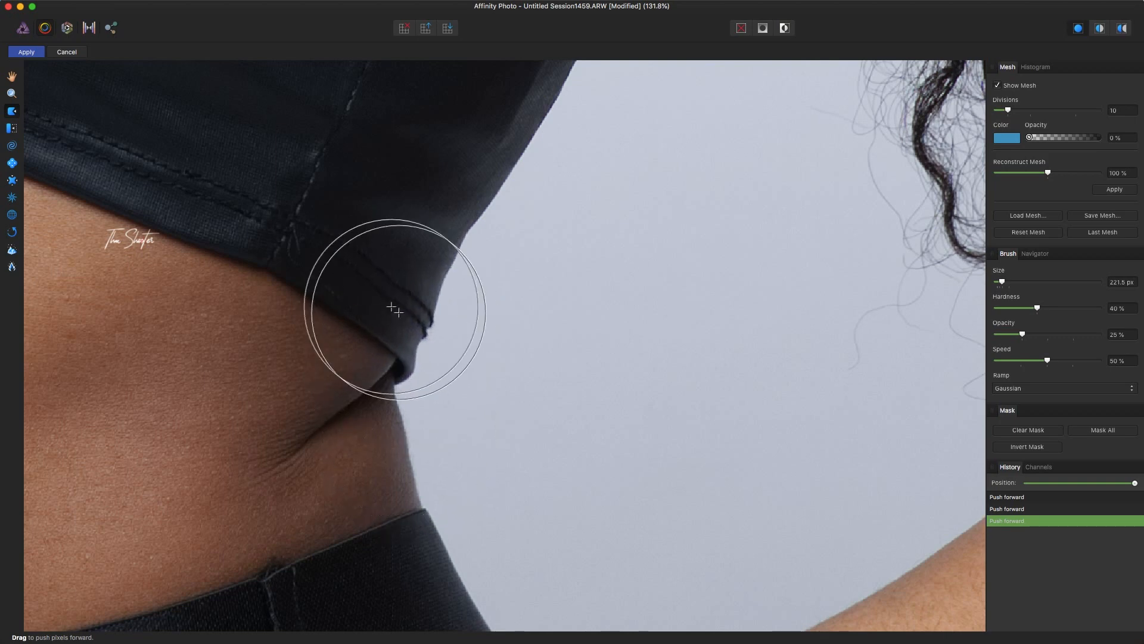
Tuck the crop top's hem corner further toward the body with Push Forward at a 249 px brush size.
{"action": "key", "text": "bracketright"}
{"action": "key", "text": "bracketright"}
{"action": "mouse_move", "coordinate": [417, 343]}
{"action": "left_mouse_down"}
{"action": "mouse_move", "coordinate": [409, 262]}
{"action": "mouse_move", "coordinate": [411, 287]}
{"action": "left_mouse_up"}
{"action": "key", "text": "bracketleft"}
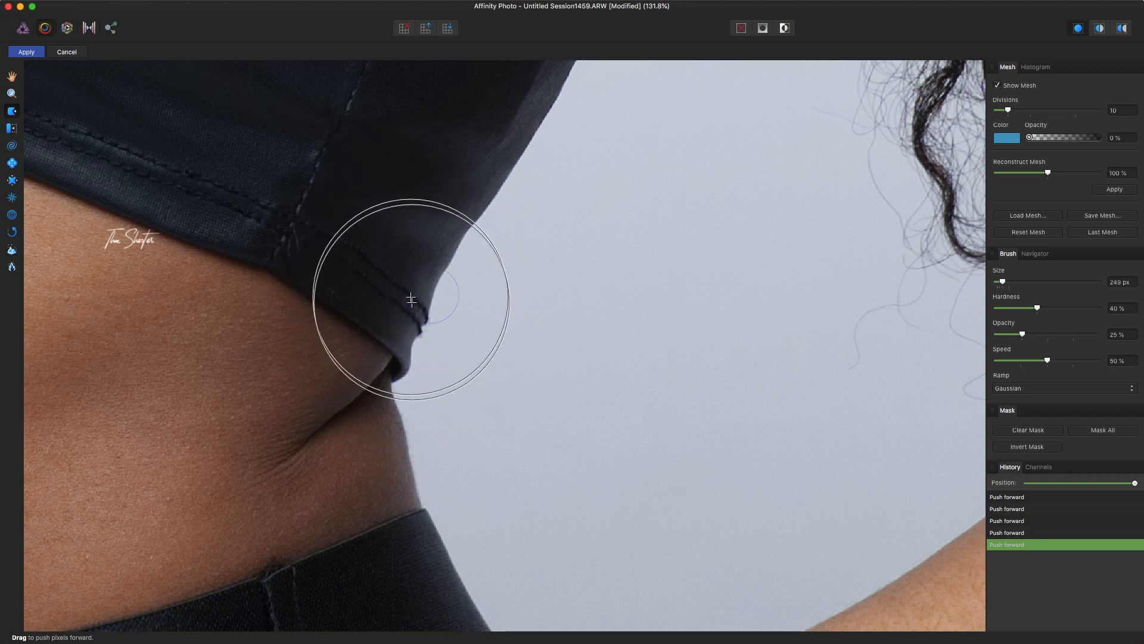
{"action": "left_click_drag", "start_coordinate": [407, 328], "coordinate": [401, 329]}
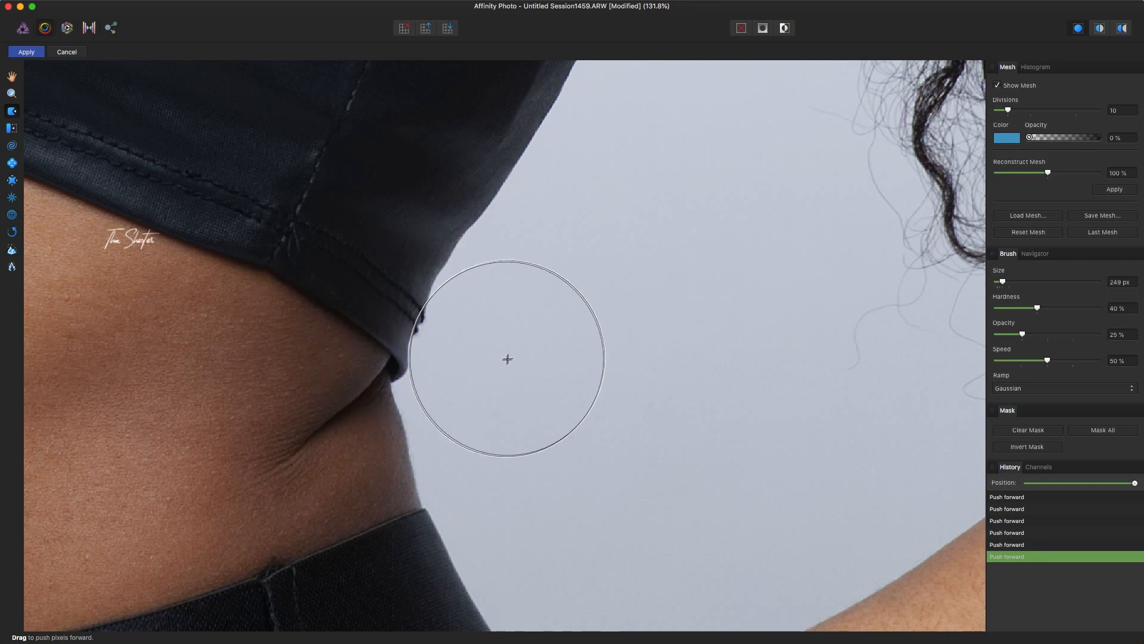
Slim the crop top's outer edge from the hem upward with Push Left, using 110.5 px and 93.9 px brushes.
{"action": "left_click", "coordinate": [12, 128]}
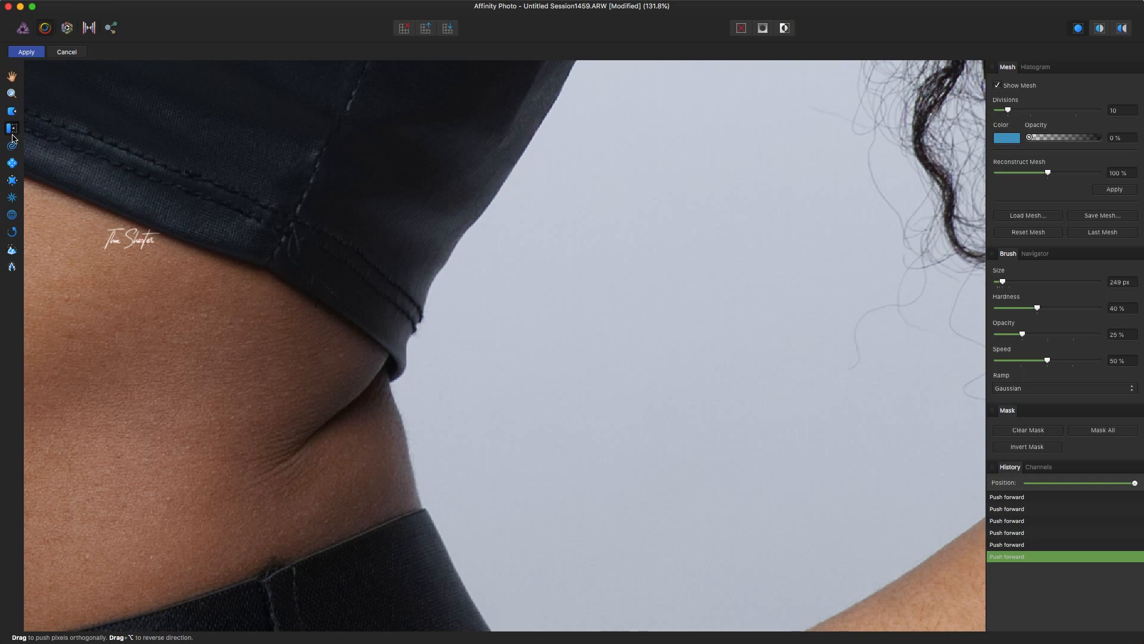
{"action": "key", "text": "bracketleft"}
{"action": "key", "text": "bracketleft"}
{"action": "key", "text": "bracketleft"}
{"action": "key", "text": "bracketleft"}
{"action": "key", "text": "bracketleft"}
{"action": "left_click_drag", "start_coordinate": [432, 397], "coordinate": [427, 388]}
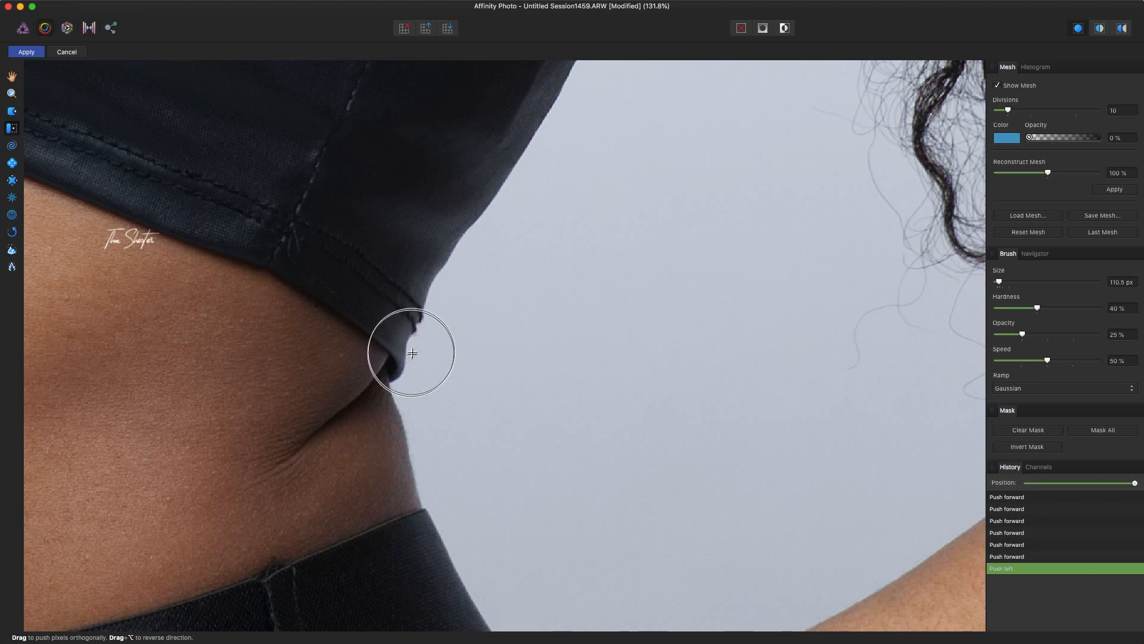
{"action": "mouse_move", "coordinate": [413, 361]}
{"action": "left_mouse_down"}
{"action": "mouse_move", "coordinate": [447, 266]}
{"action": "mouse_move", "coordinate": [538, 170]}
{"action": "left_mouse_up"}
{"action": "key", "text": "bracketleft"}
{"action": "mouse_move", "coordinate": [396, 374]}
{"action": "left_mouse_down"}
{"action": "mouse_move", "coordinate": [430, 281]}
{"action": "mouse_move", "coordinate": [531, 168]}
{"action": "left_mouse_up"}
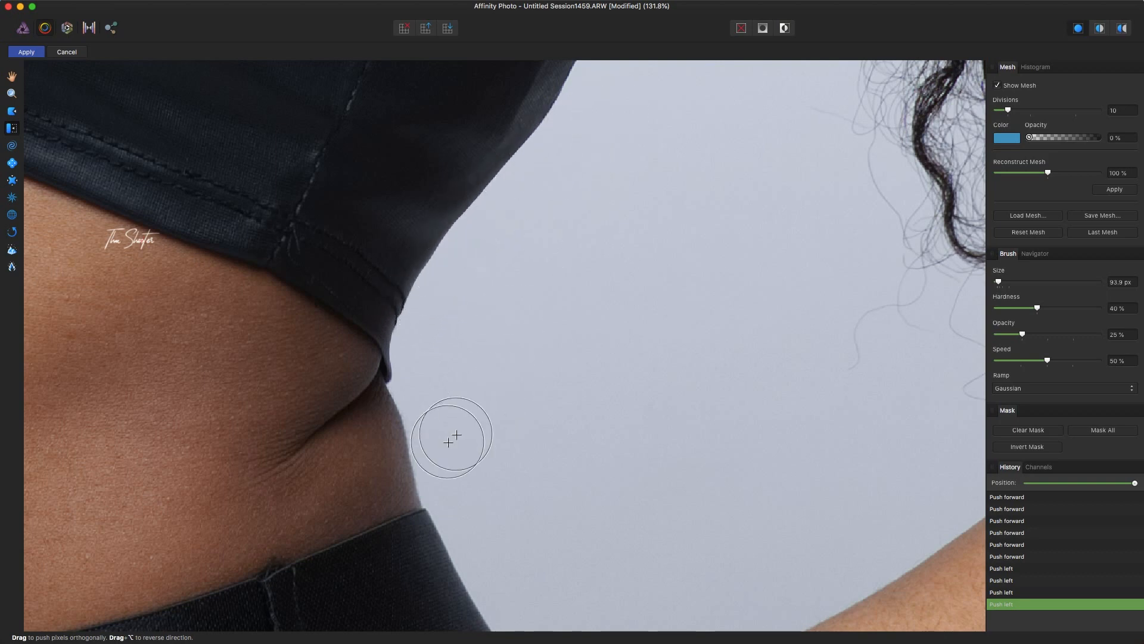
Push in the waist edge and the hem tip above it with Push Left, reducing the brush to 67.9 px.
{"action": "left_click_drag", "start_coordinate": [434, 468], "coordinate": [415, 411]}
{"action": "key", "text": "["}
{"action": "left_click_drag", "start_coordinate": [400, 373], "coordinate": [403, 377]}
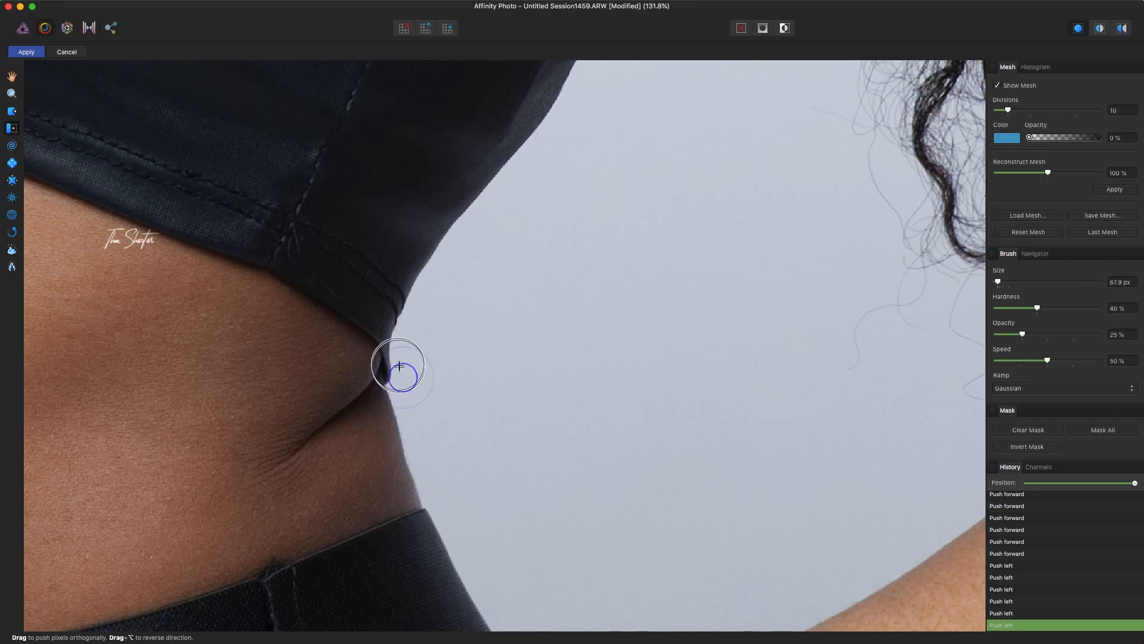
{"action": "mouse_move", "coordinate": [409, 380]}
{"action": "left_mouse_down"}
{"action": "mouse_move", "coordinate": [403, 366]}
{"action": "mouse_move", "coordinate": [401, 380]}
{"action": "left_mouse_up"}
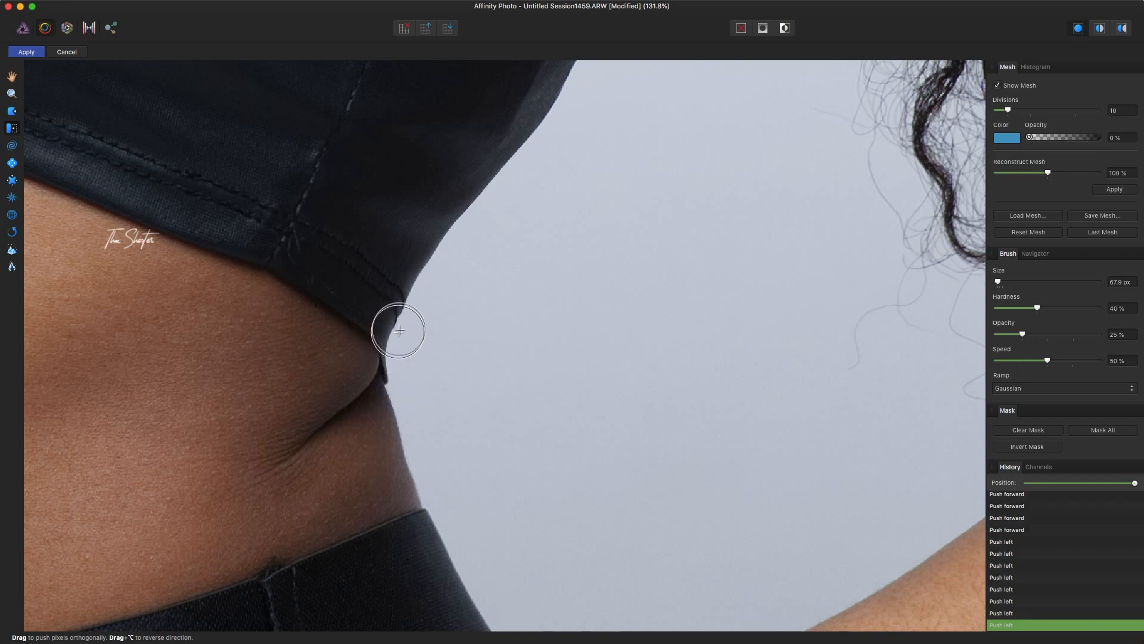
Refine the hem tip and the skin edge just below it with Push Left, using 49 px and 30.1 px brushes.
{"action": "key", "text": "bracketleft"}
{"action": "key", "text": "bracketleft"}
{"action": "left_click_drag", "start_coordinate": [396, 383], "coordinate": [396, 375]}
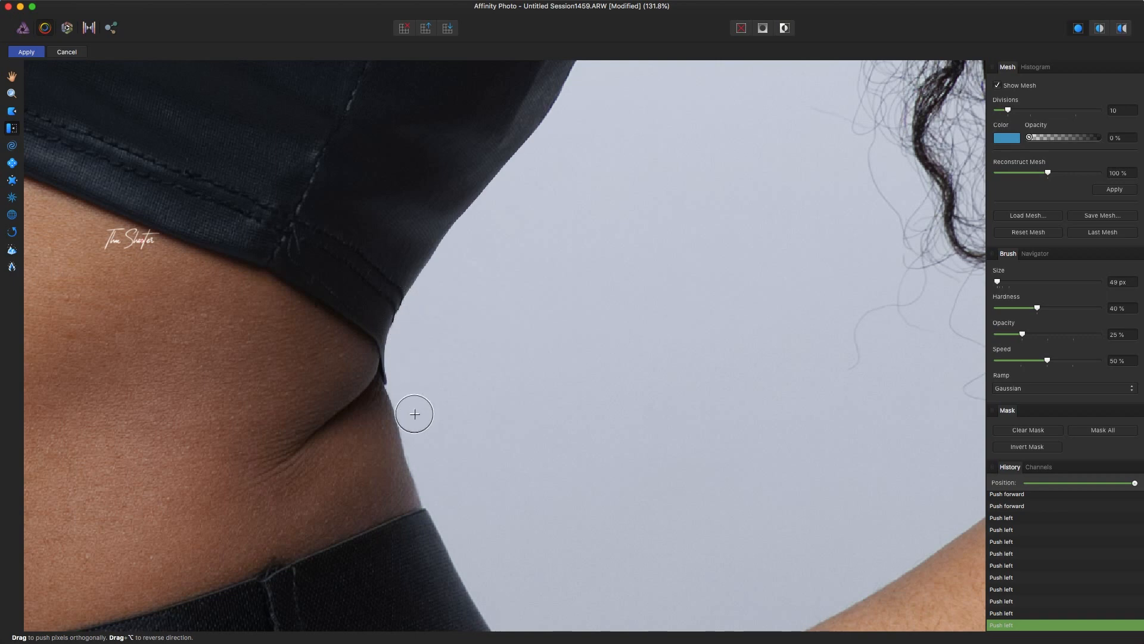
{"action": "left_click_drag", "start_coordinate": [412, 422], "coordinate": [391, 378]}
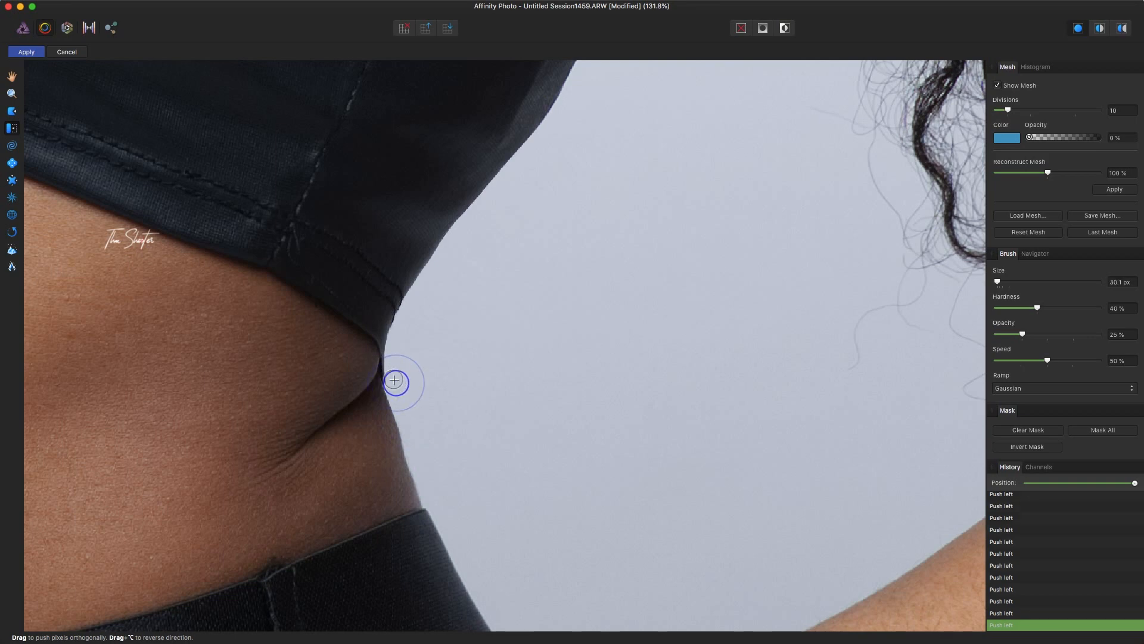
{"action": "left_click_drag", "start_coordinate": [391, 382], "coordinate": [392, 382]}
{"action": "left_click_drag", "start_coordinate": [390, 365], "coordinate": [398, 317]}
Smooth the crop top's outer edge above the hem with Push Left at a 59.2 px brush size.
{"action": "key", "text": "bracketright"}
{"action": "key", "text": "bracketright"}
{"action": "key", "text": "bracketright"}
{"action": "key", "text": "bracketright"}
{"action": "key", "text": "bracketright"}
{"action": "mouse_move", "coordinate": [451, 278]}
{"action": "left_mouse_down"}
{"action": "mouse_move", "coordinate": [571, 110]}
{"action": "mouse_move", "coordinate": [598, 95]}
{"action": "left_mouse_up"}
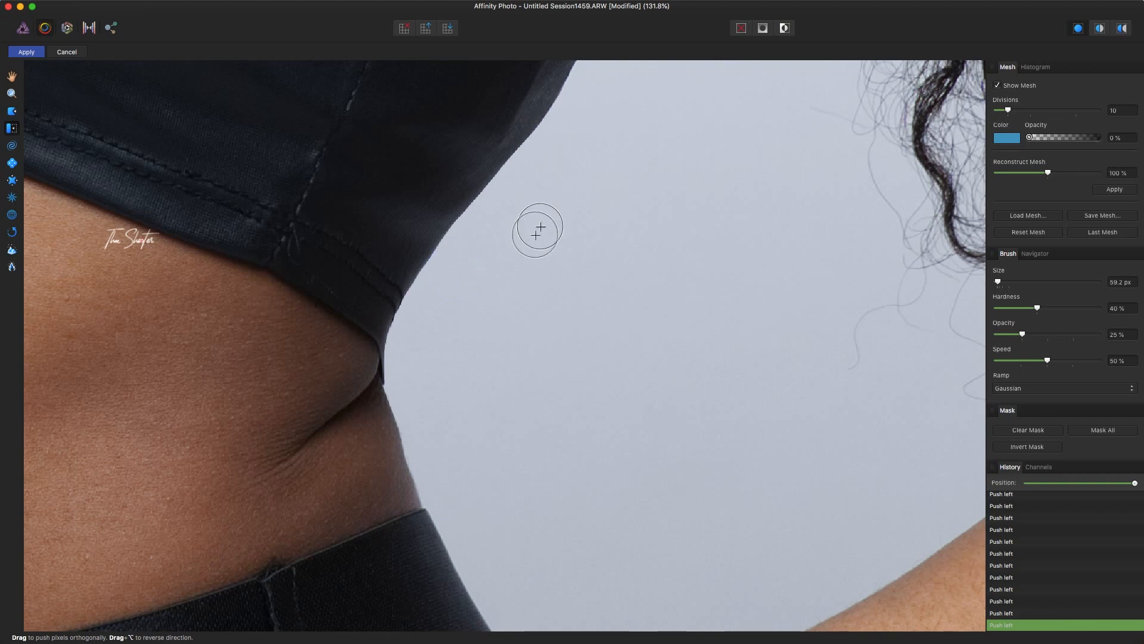
{"action": "scroll", "coordinate": [493, 309], "scroll_direction": "up", "scroll_amount": 5}
{"action": "mouse_move", "coordinate": [494, 300]}
{"action": "left_mouse_down"}
{"action": "mouse_move", "coordinate": [526, 227]}
{"action": "mouse_move", "coordinate": [554, 200]}
{"action": "left_mouse_up"}
Smooth the waist edge between hem and waistband with Push Left, reducing the brush to 42.8 px, and apply the Liquify changes.
{"action": "scroll", "coordinate": [553, 282], "scroll_direction": "down", "scroll_amount": 3}
{"action": "scroll", "coordinate": [553, 283], "scroll_direction": "down", "scroll_amount": 5}
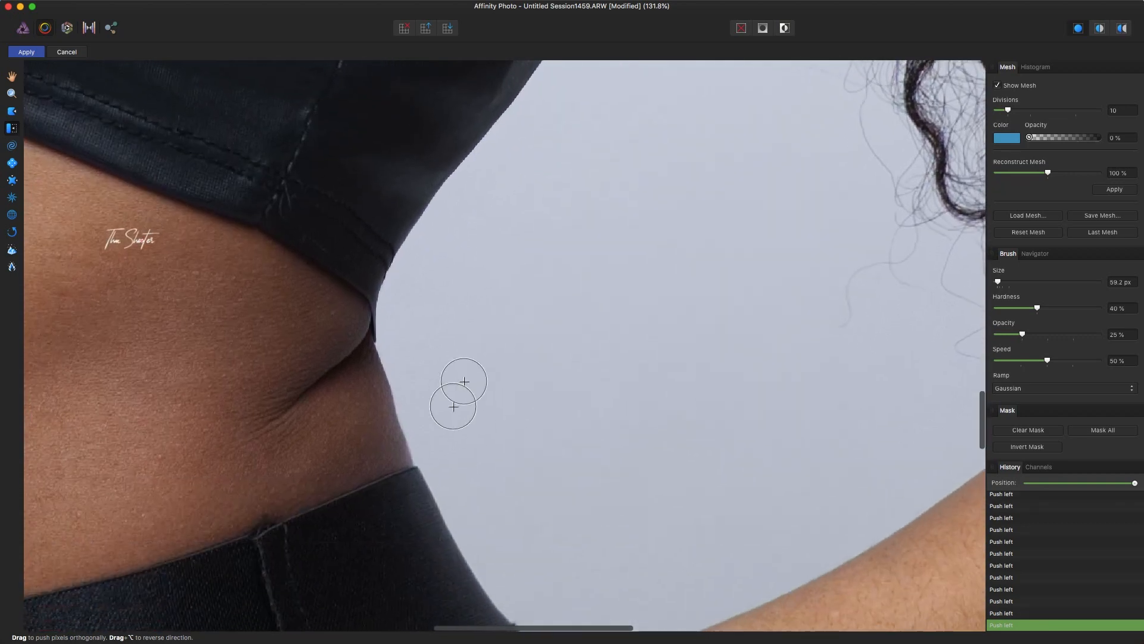
{"action": "left_click_drag", "start_coordinate": [417, 445], "coordinate": [388, 338]}
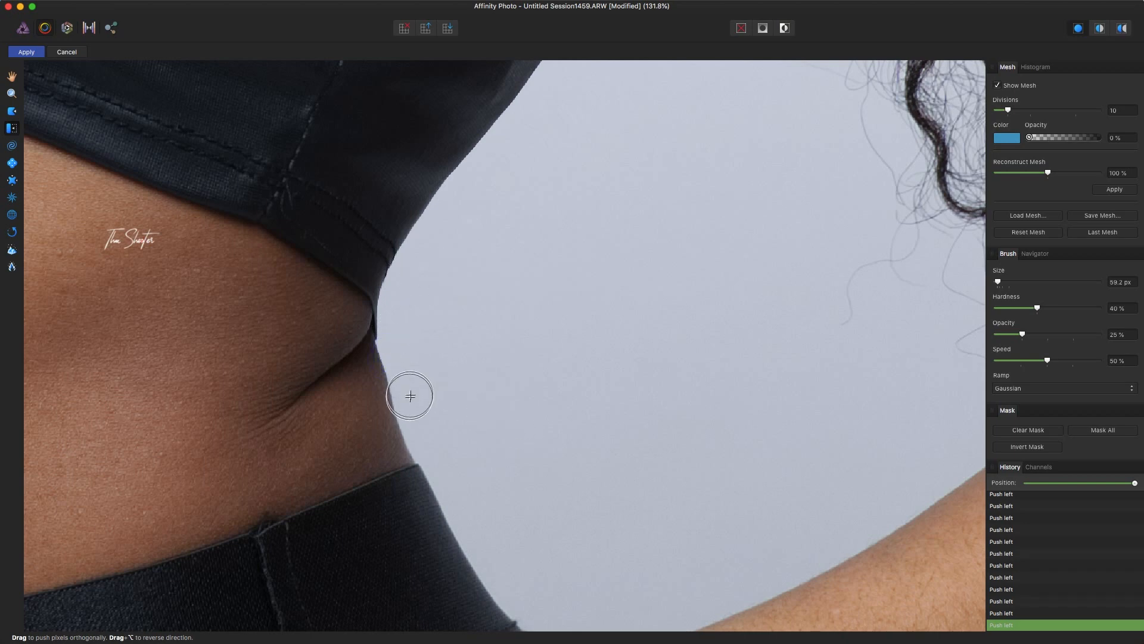
{"action": "key", "text": "bracketleft"}
{"action": "key", "text": "bracketleft"}
{"action": "key", "text": "bracketleft"}
{"action": "left_click_drag", "start_coordinate": [405, 393], "coordinate": [393, 366]}
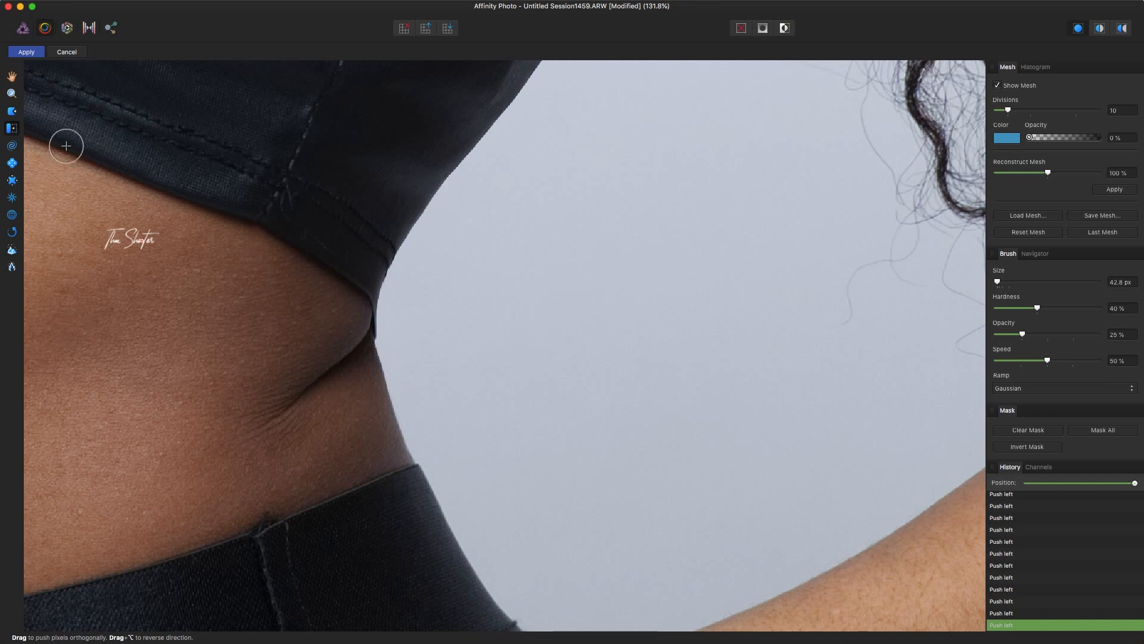
{"action": "left_click", "coordinate": [27, 53]}
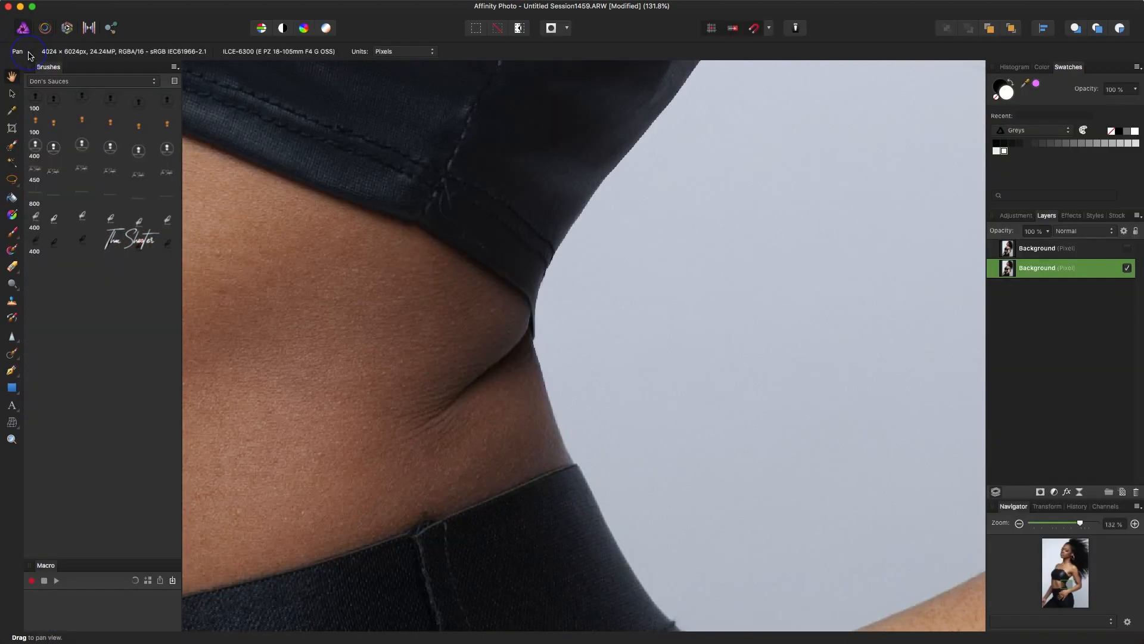
Compare the waist before and after reshaping by toggling the upper Background layer's visibility, leaving it hidden.
{"action": "left_click", "coordinate": [1127, 249]}
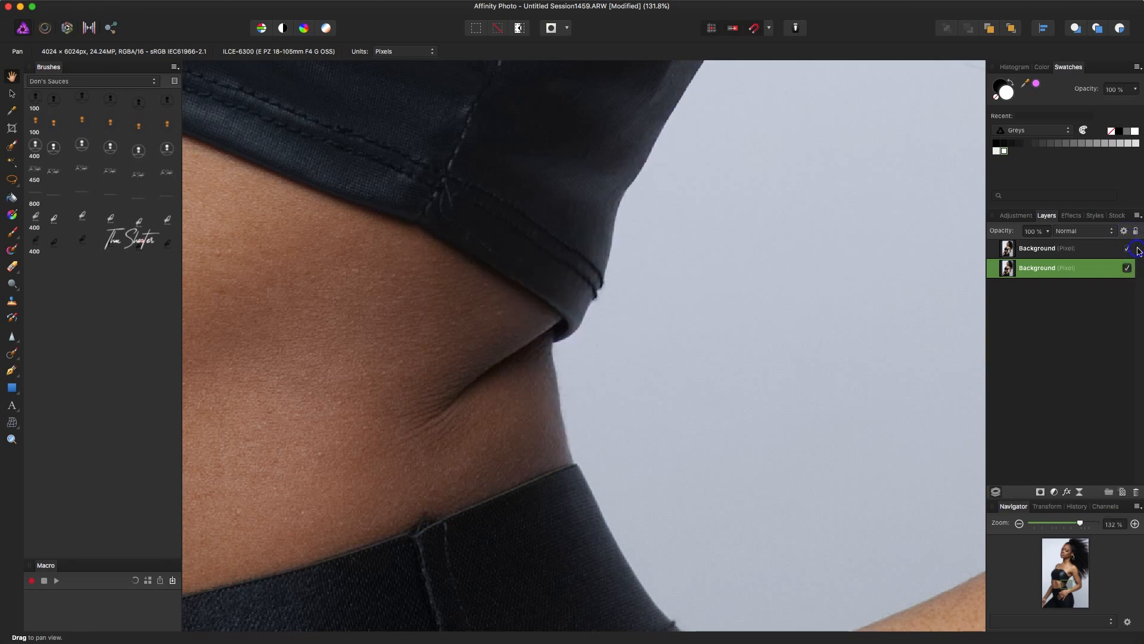
{"action": "left_click", "coordinate": [1133, 251]}
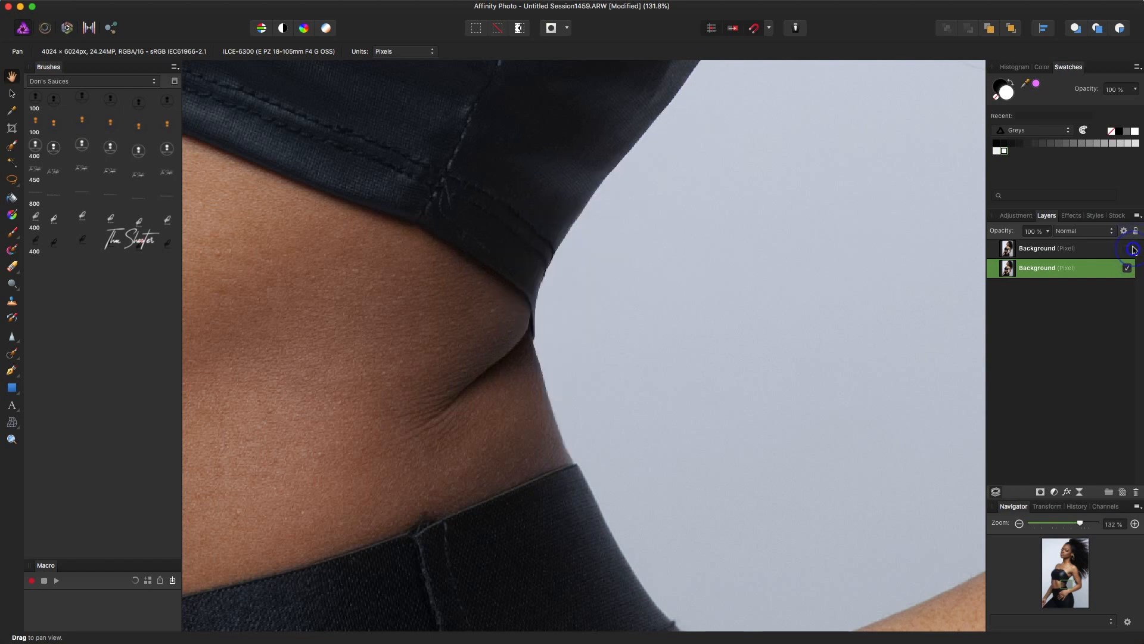
{"action": "left_click", "coordinate": [1134, 248]}
{"action": "left_click", "coordinate": [1135, 247]}
{"action": "left_click", "coordinate": [1131, 249]}
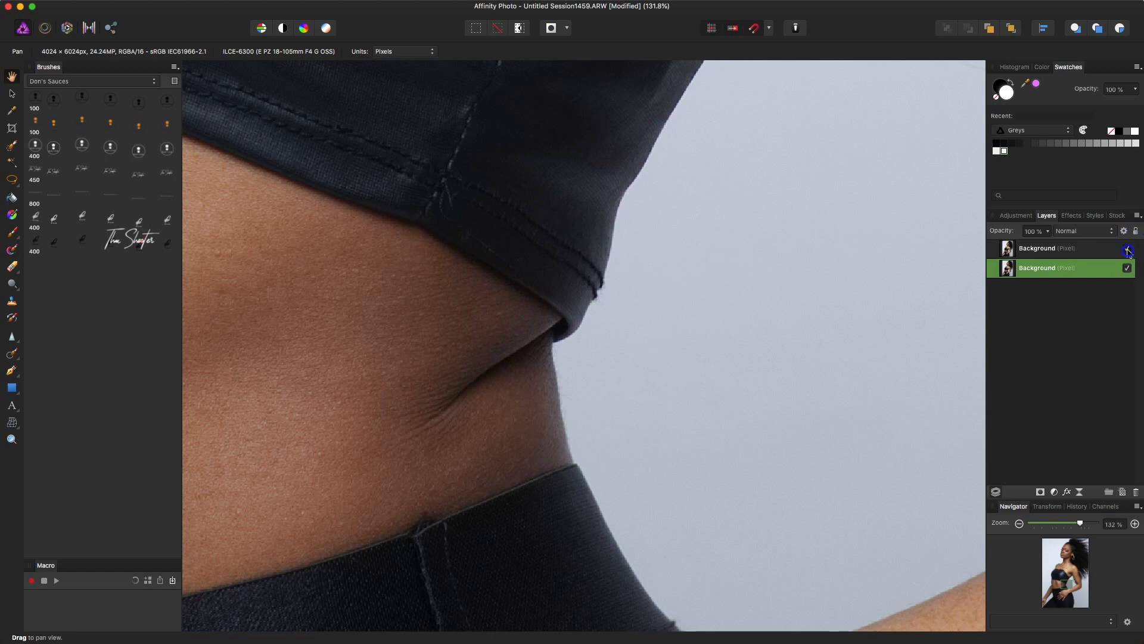
{"action": "left_click", "coordinate": [1127, 250]}
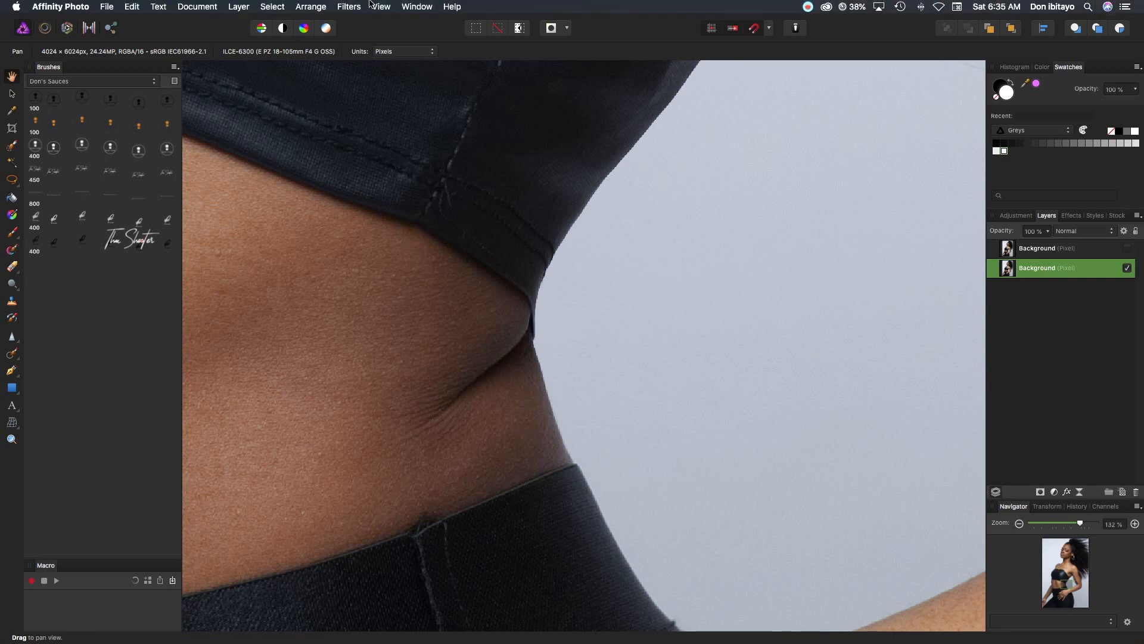
Apply Frequency Separation to the reshaped Background layer with a radius of 3 px.
{"action": "left_click", "coordinate": [344, 8]}
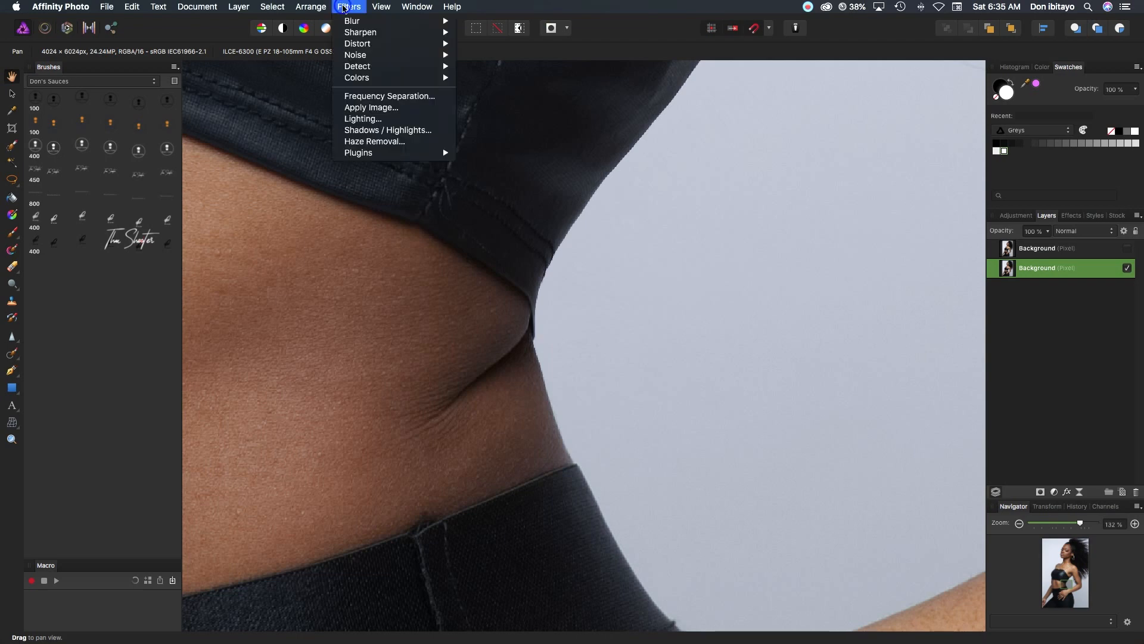
{"action": "left_click", "coordinate": [354, 102]}
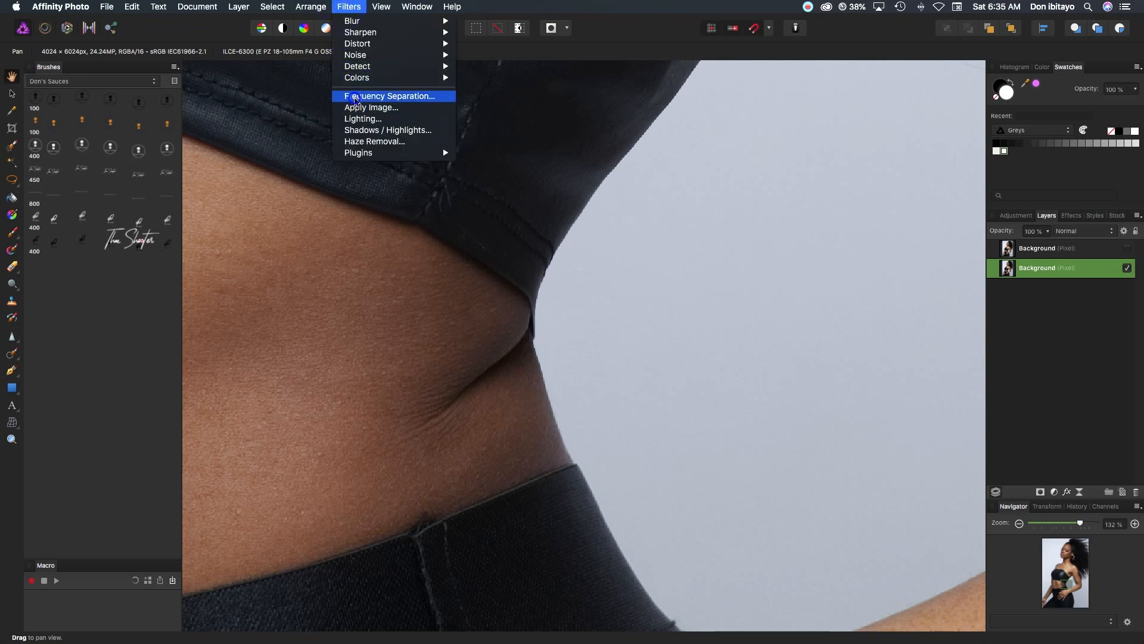
{"action": "scroll", "coordinate": [354, 98], "scroll_direction": "left", "scroll_amount": 5}
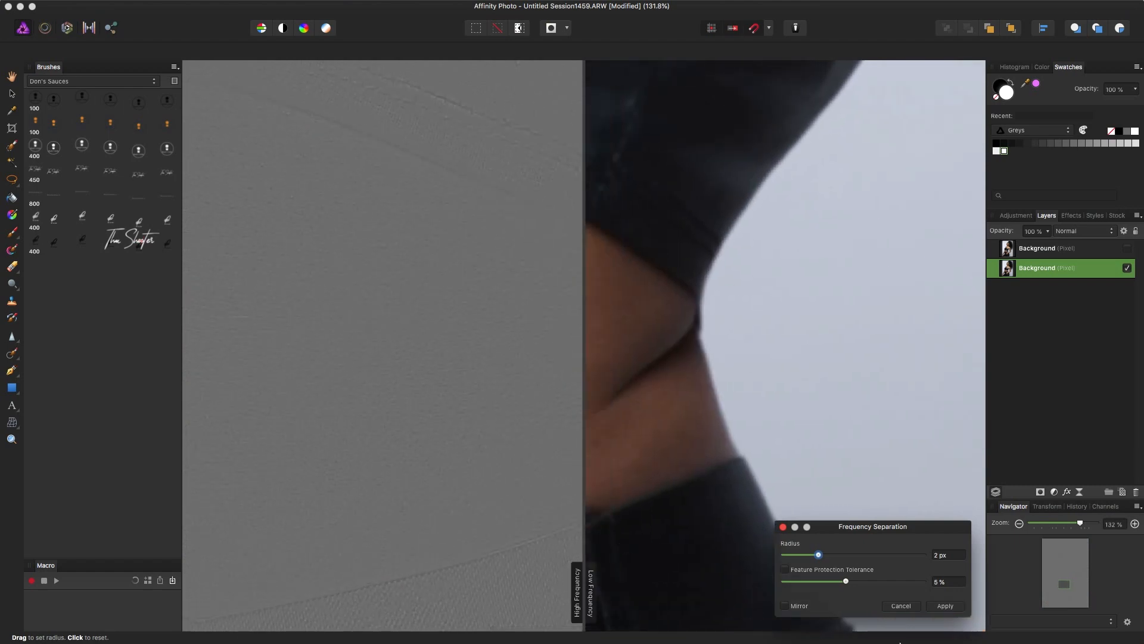
{"action": "left_click", "coordinate": [936, 557]}
{"action": "type", "text": "3"}
{"action": "key", "text": "Return"}
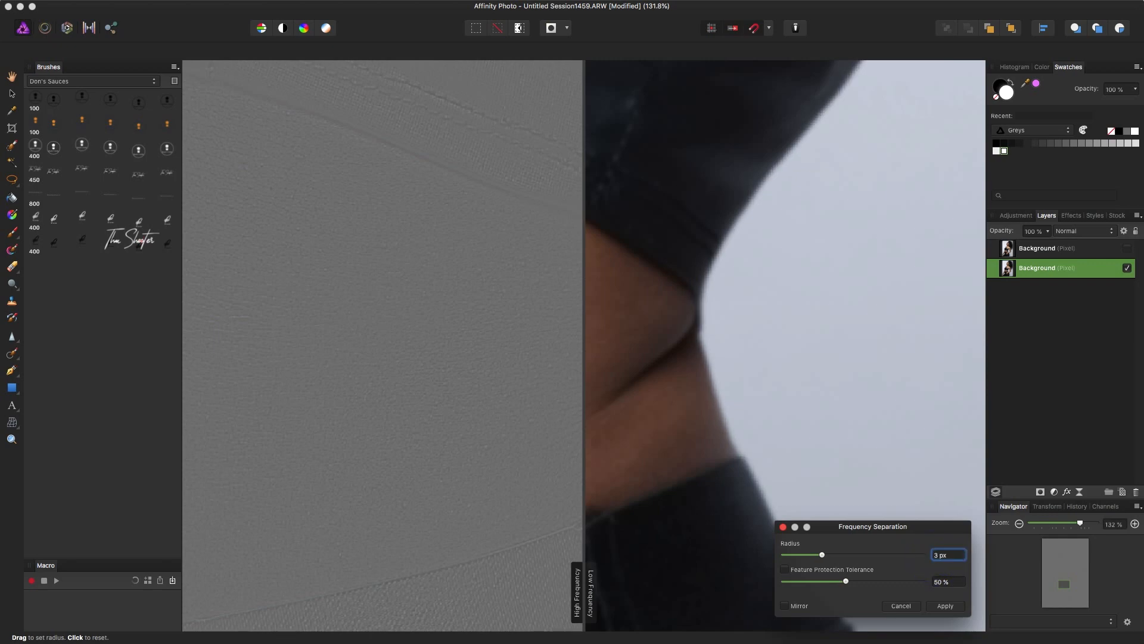
{"action": "left_click", "coordinate": [944, 606]}
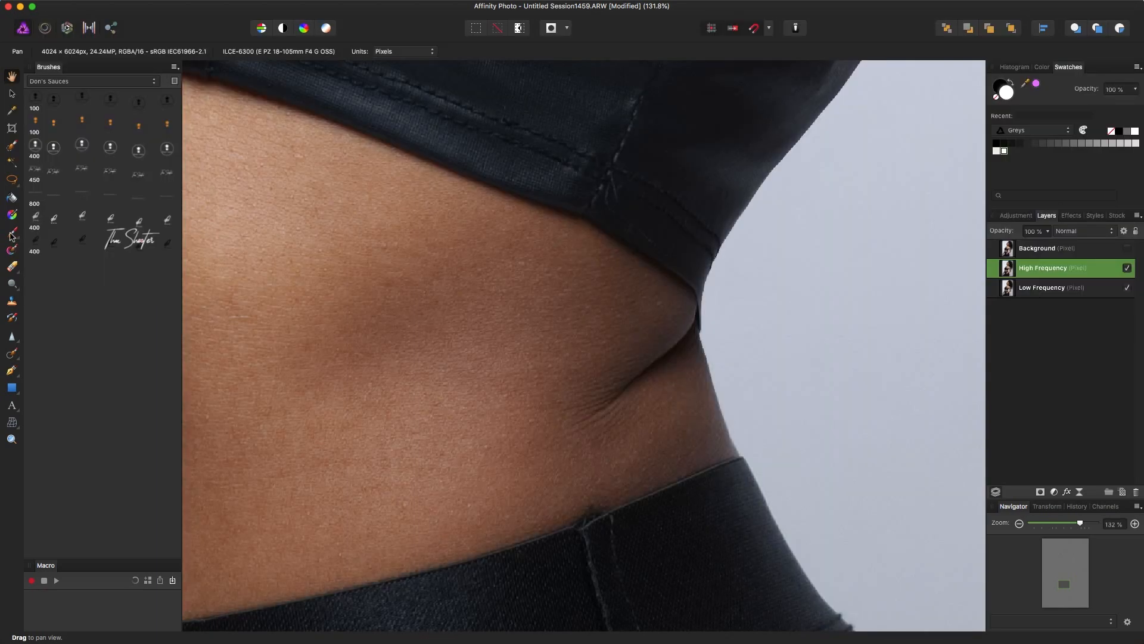
Choose the Paint Mixer Brush and set its strength to 20 %.
{"action": "left_click", "coordinate": [12, 249]}
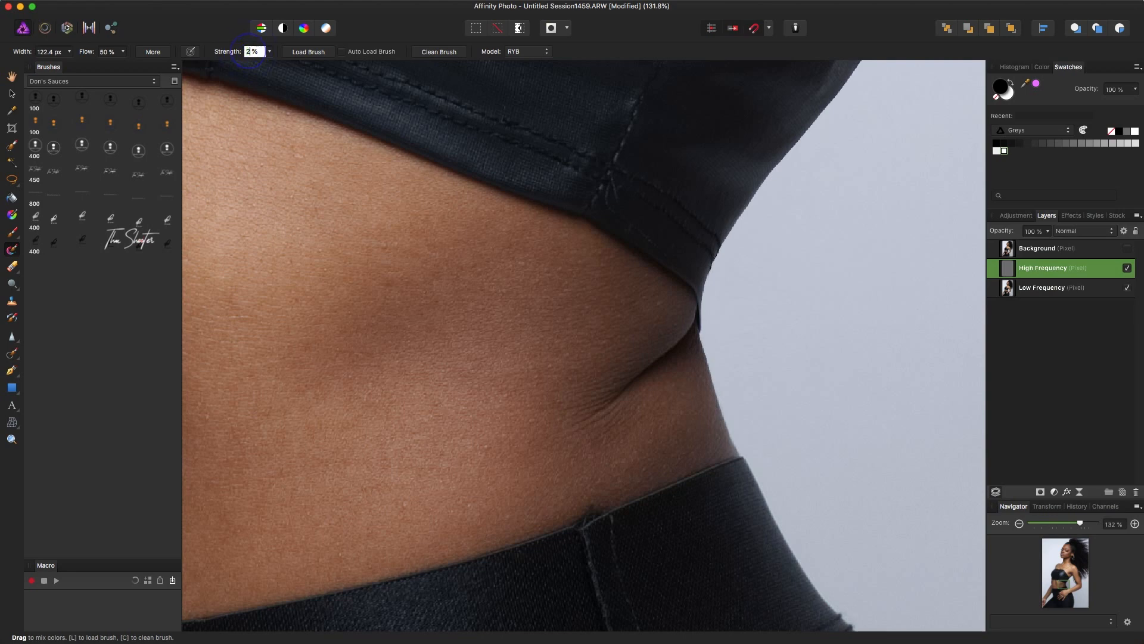
{"action": "type", "text": "0"}
{"action": "key", "text": "Return"}
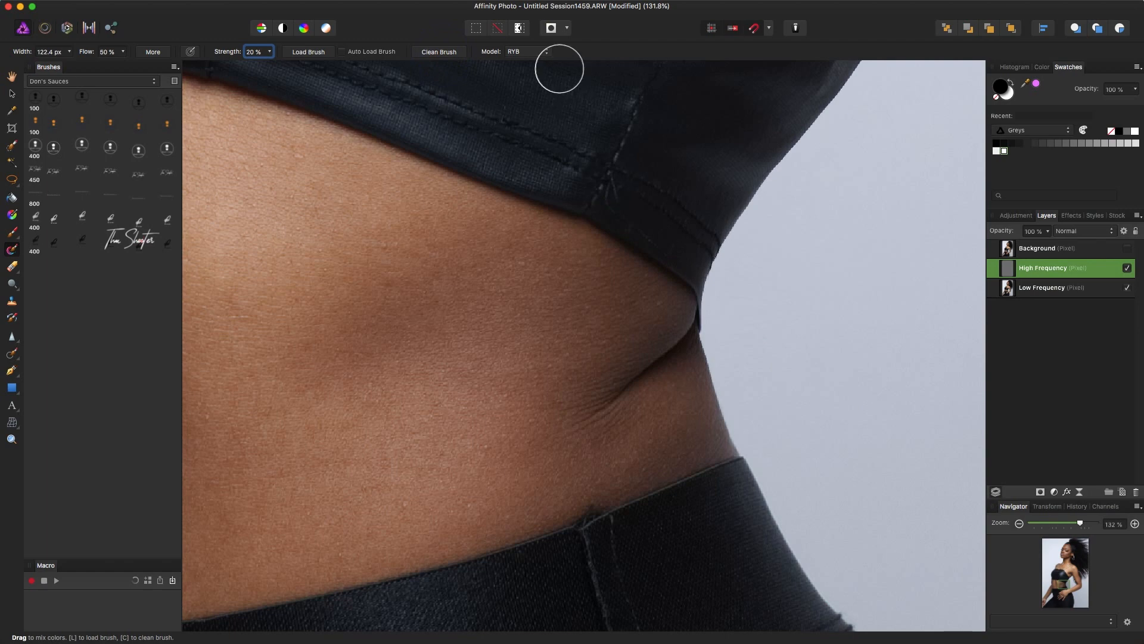
Set the mixer brush's colour model to RGB and choose the first 200 px brush from the Spray-paints category.
{"action": "left_click", "coordinate": [530, 52]}
{"action": "left_click", "coordinate": [529, 63]}
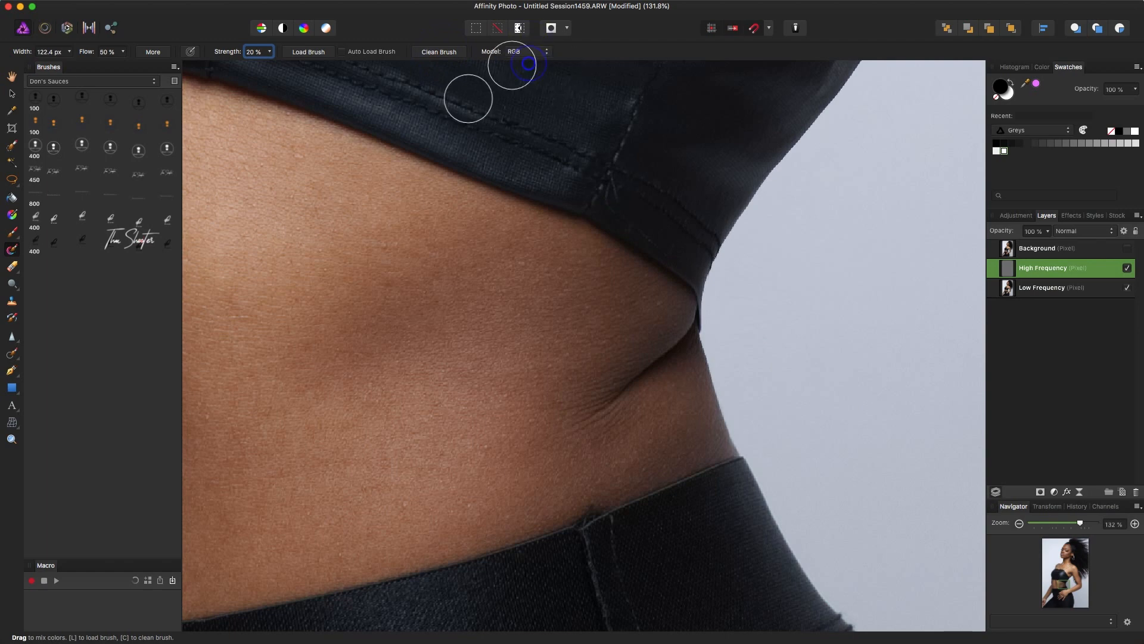
{"action": "left_click", "coordinate": [127, 89]}
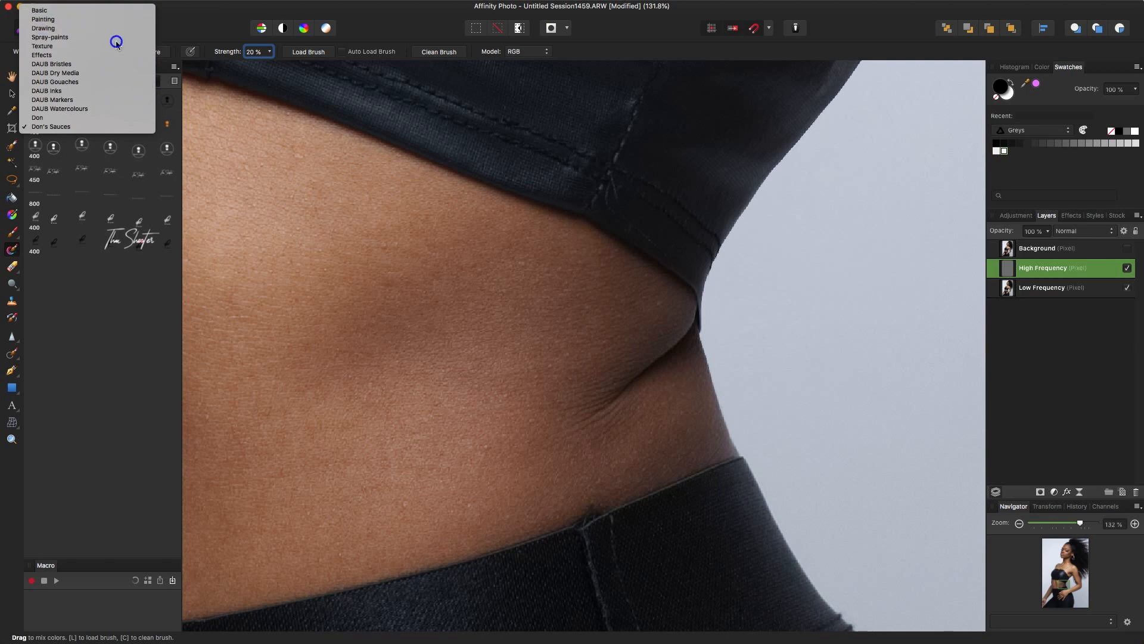
{"action": "left_click", "coordinate": [116, 38]}
{"action": "left_click", "coordinate": [122, 99]}
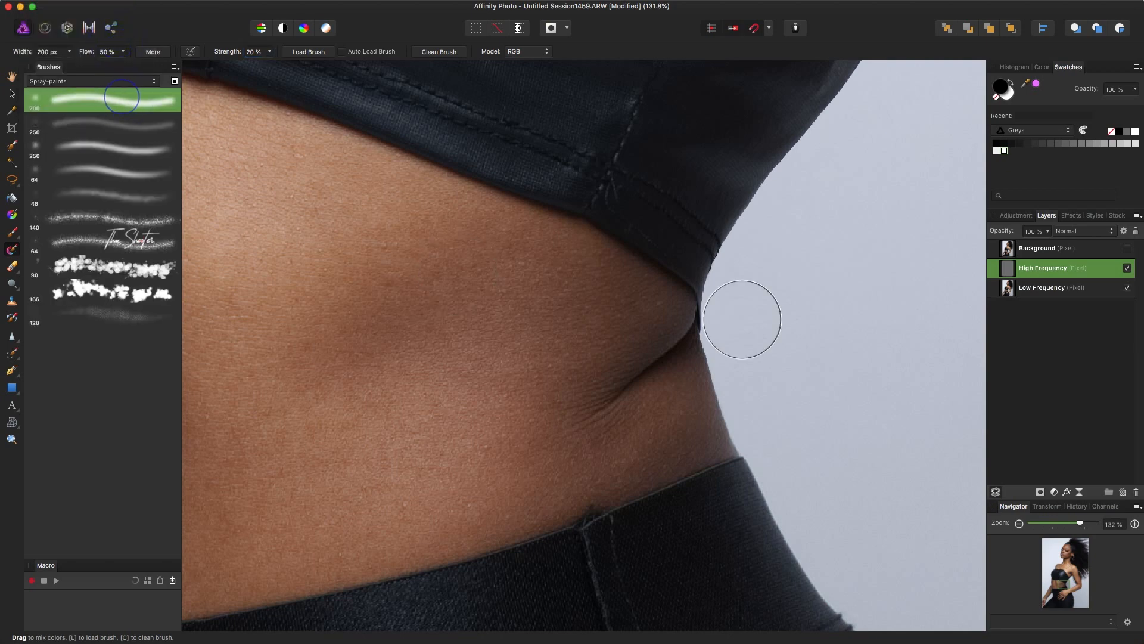
Duplicate the Low Frequency layer, hide the upper copy as a backup, and make the lower one active.
{"action": "left_click", "coordinate": [1048, 289]}
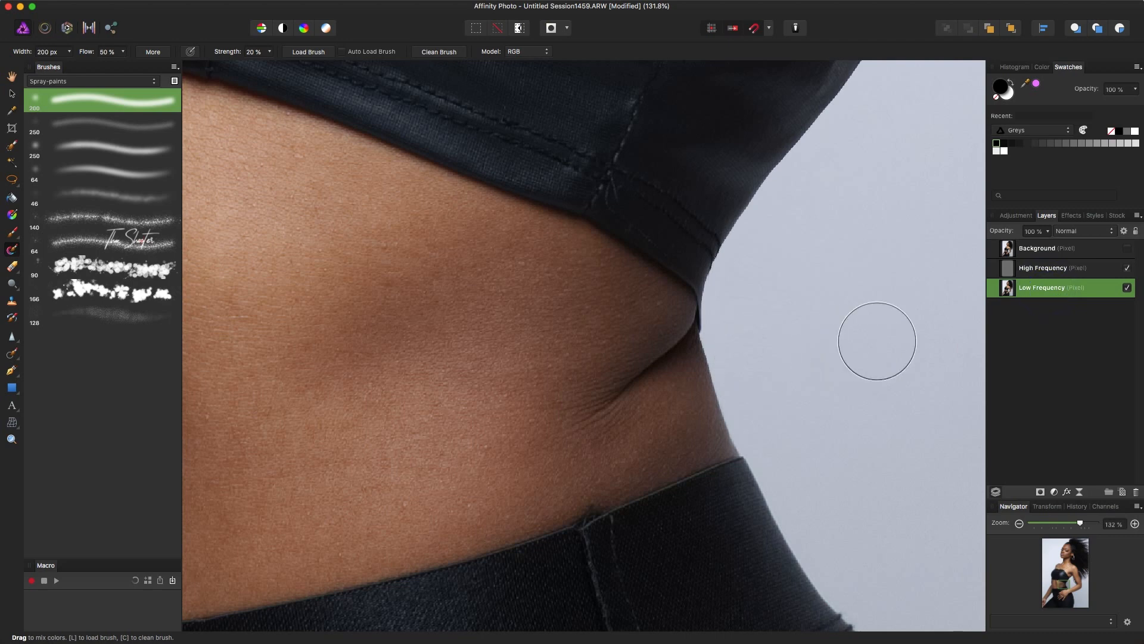
{"action": "key", "text": "super+j"}
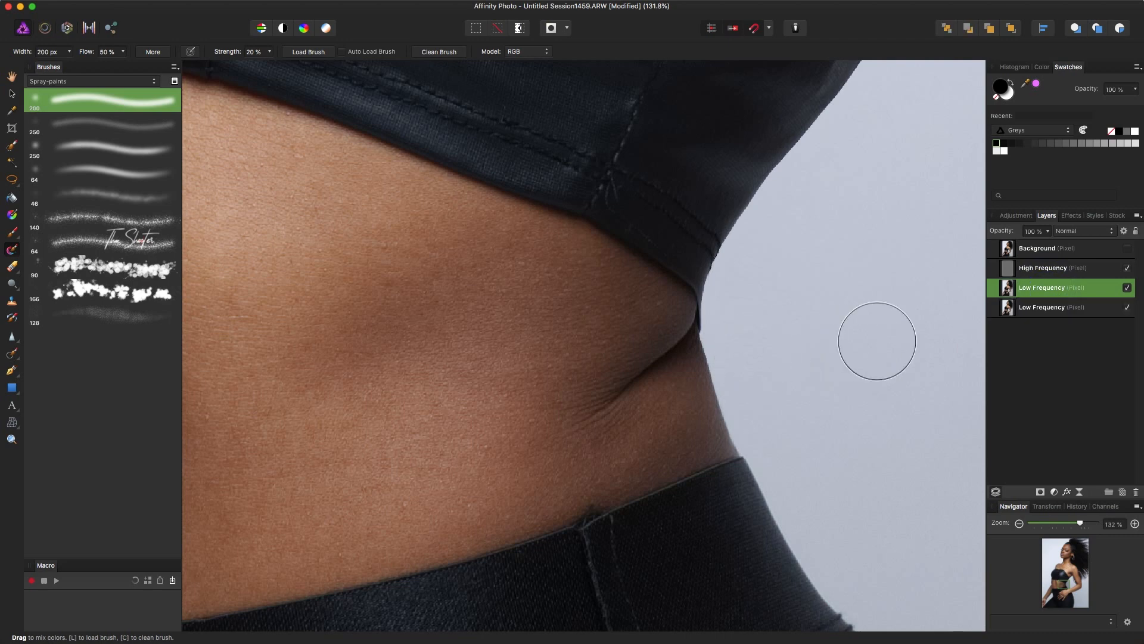
{"action": "left_click", "coordinate": [1128, 288]}
{"action": "left_click", "coordinate": [1082, 307]}
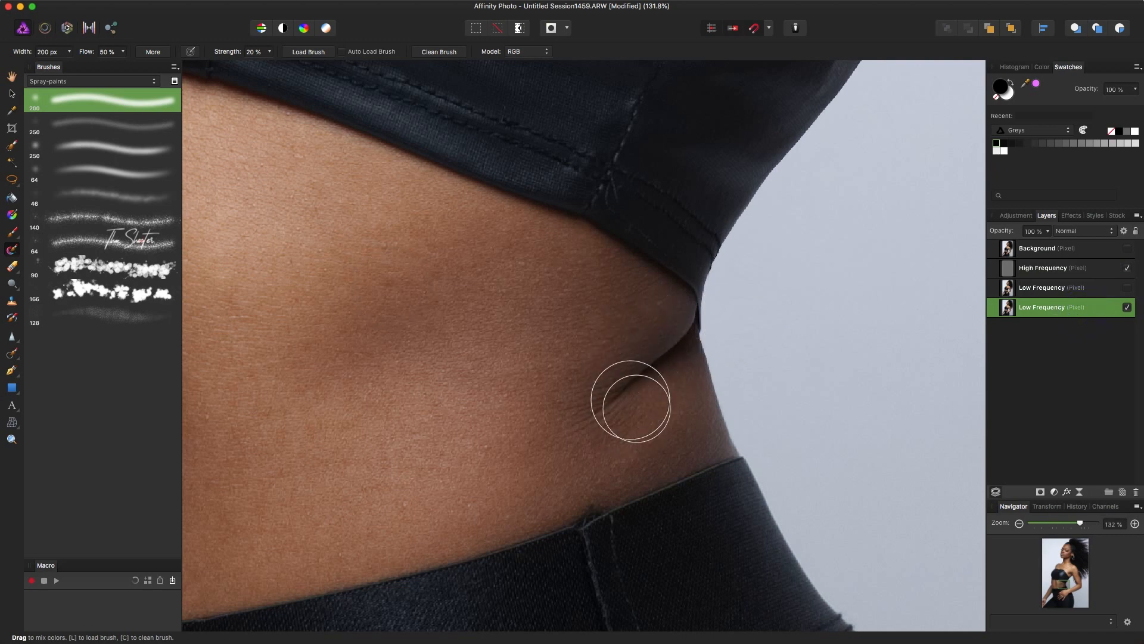
Blend away the dark shadow along the waist's skin fold with the mixer brush, reducing the brush to 64.1 px.
{"action": "key", "text": "bracketleft"}
{"action": "key", "text": "bracketleft"}
{"action": "key", "text": "bracketleft"}
{"action": "mouse_move", "coordinate": [625, 396]}
{"action": "left_mouse_down"}
{"action": "mouse_move", "coordinate": [668, 387]}
{"action": "mouse_move", "coordinate": [661, 350]}
{"action": "mouse_move", "coordinate": [656, 363]}
{"action": "mouse_move", "coordinate": [666, 365]}
{"action": "mouse_move", "coordinate": [685, 349]}
{"action": "mouse_move", "coordinate": [666, 360]}
{"action": "mouse_move", "coordinate": [658, 338]}
{"action": "mouse_move", "coordinate": [664, 407]}
{"action": "mouse_move", "coordinate": [647, 410]}
{"action": "mouse_move", "coordinate": [617, 449]}
{"action": "mouse_move", "coordinate": [633, 433]}
{"action": "mouse_move", "coordinate": [628, 368]}
{"action": "mouse_move", "coordinate": [645, 329]}
{"action": "mouse_move", "coordinate": [649, 348]}
{"action": "mouse_move", "coordinate": [652, 339]}
{"action": "mouse_move", "coordinate": [674, 350]}
{"action": "mouse_move", "coordinate": [684, 329]}
{"action": "left_mouse_up"}
{"action": "key", "text": "["}
{"action": "key", "text": "["}
{"action": "key", "text": "["}
{"action": "key", "text": "["}
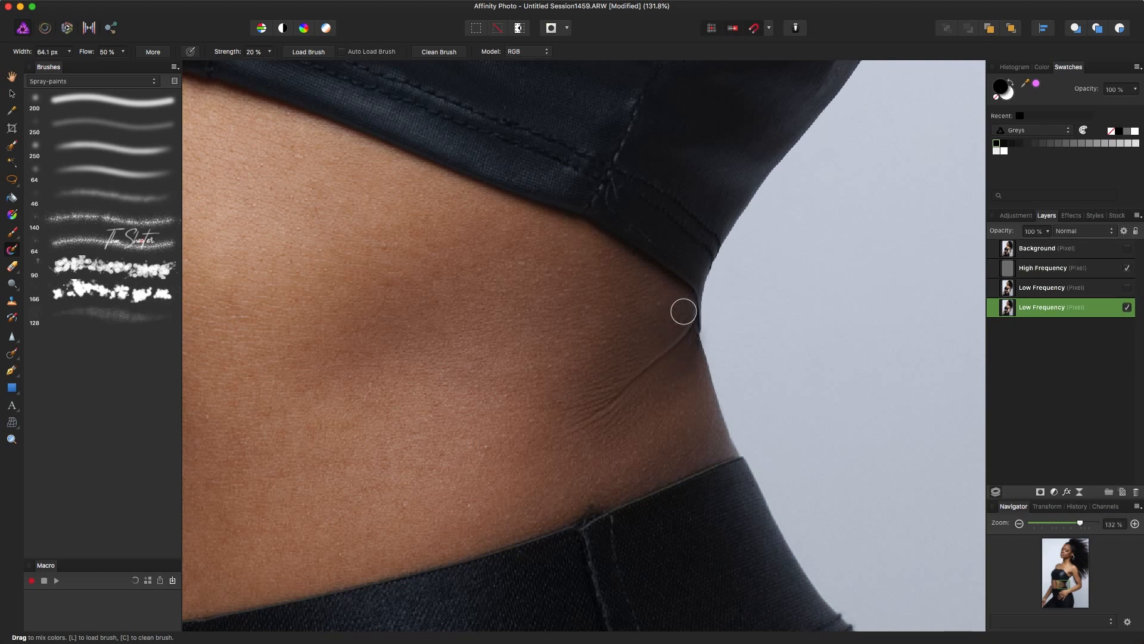
Blend the skin tones above and across the fold with the mixer brush enlarged to 196.1 px.
{"action": "key", "text": "]"}
{"action": "key", "text": "]"}
{"action": "key", "text": "]"}
{"action": "key", "text": "]"}
{"action": "key", "text": "]"}
{"action": "key", "text": "]"}
{"action": "key", "text": "]"}
{"action": "key", "text": "]"}
{"action": "key", "text": "]"}
{"action": "key", "text": "]"}
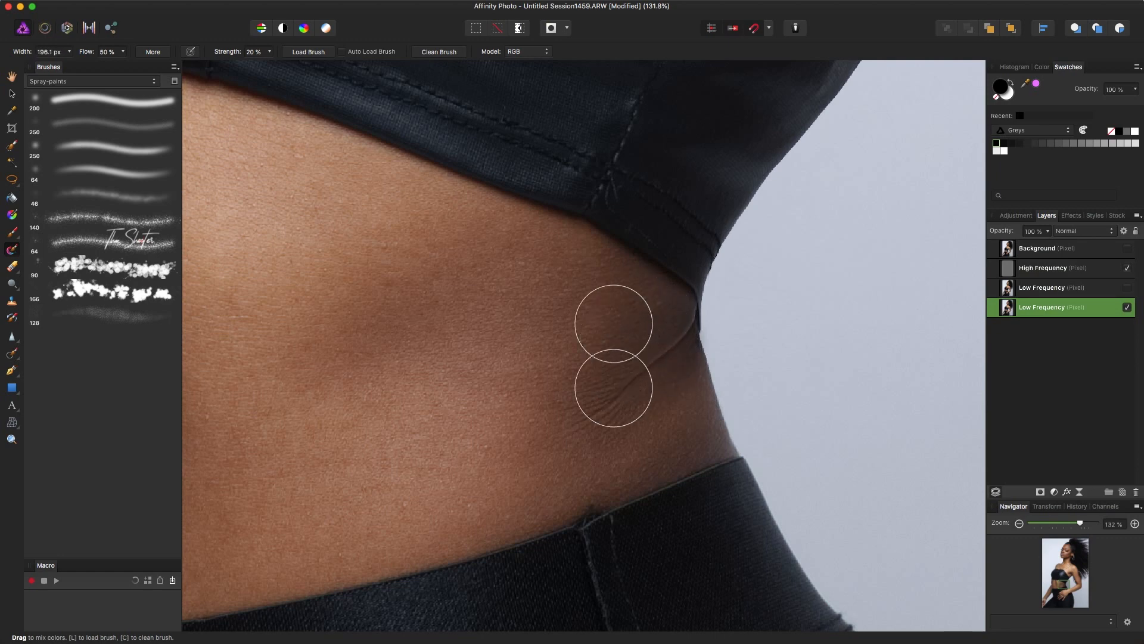
Refine the fold's tones near the waist edge with the mixer brush, reducing its width to 89.3 px.
{"action": "key", "text": "["}
{"action": "key", "text": "["}
{"action": "key", "text": "["}
{"action": "key", "text": "["}
{"action": "key", "text": "]"}
{"action": "key", "text": "]"}
{"action": "key", "text": "]"}
{"action": "key", "text": "["}
{"action": "key", "text": "["}
{"action": "key", "text": "["}
{"action": "key", "text": "["}
{"action": "key", "text": "["}
{"action": "key", "text": "["}
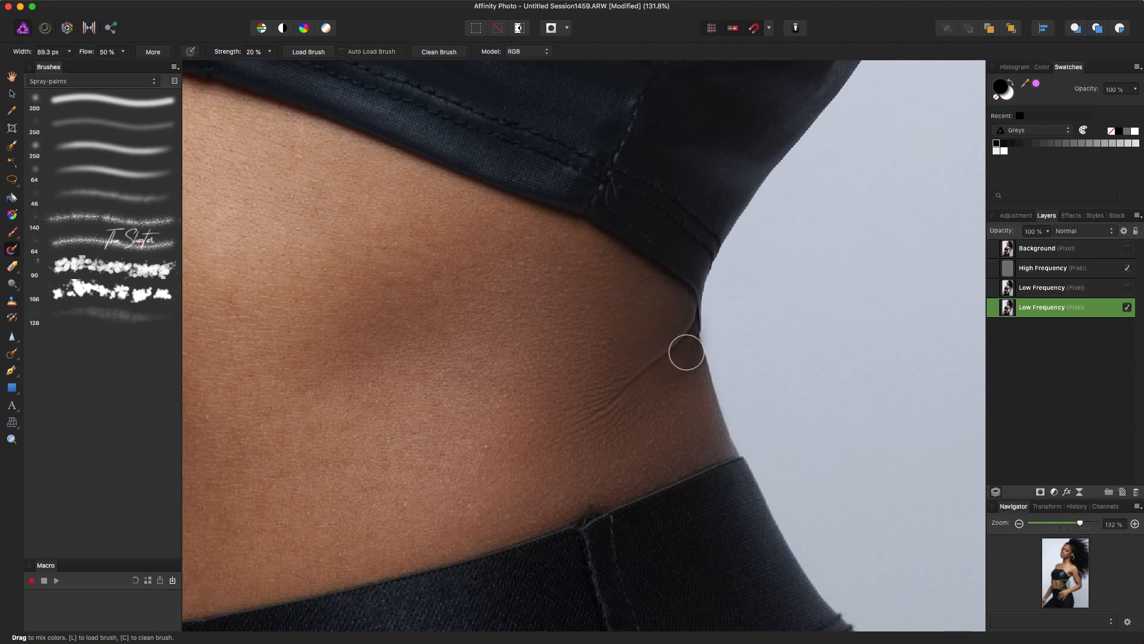
Smooth the tones from the fold's inner end across the abdomen, varying the mixer brush from 118.1 to 361.3 px and then 261.1 px.
{"action": "key", "text": "]"}
{"action": "key", "text": "]"}
{"action": "key", "text": "]"}
{"action": "key", "text": "]"}
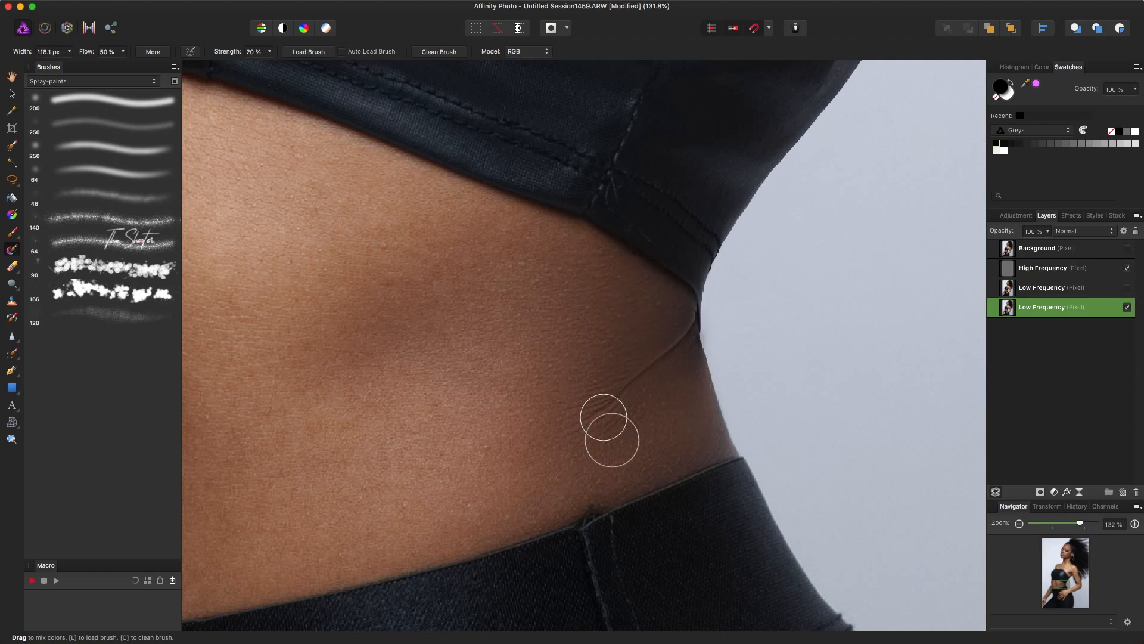
{"action": "key", "text": "]"}
{"action": "key", "text": "]"}
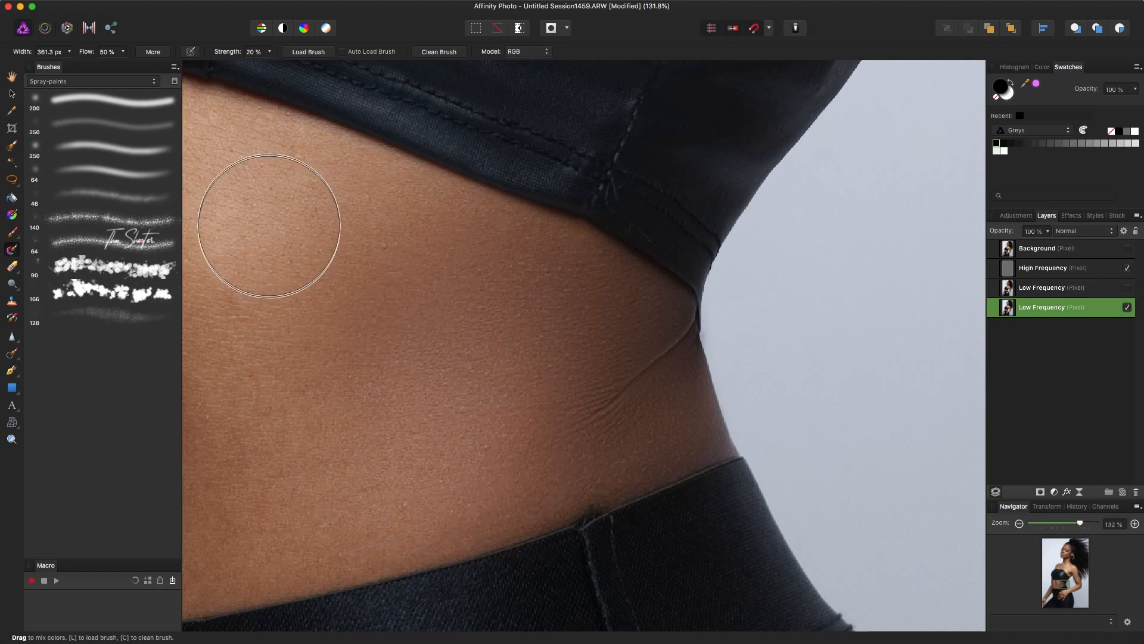
{"action": "key", "text": "["}
{"action": "key", "text": "["}
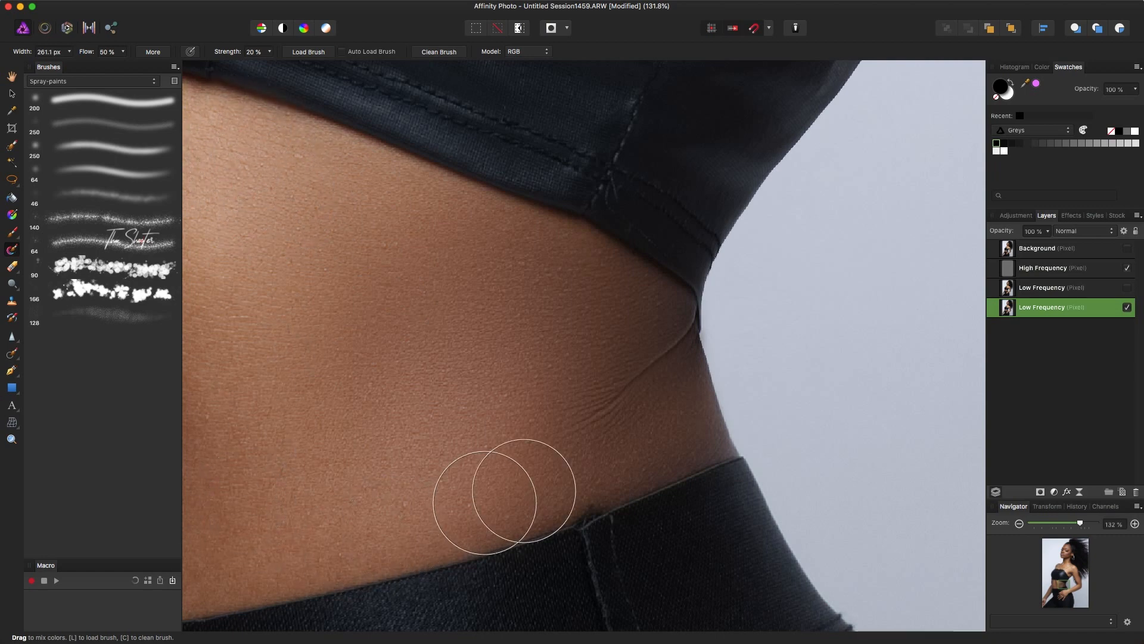
Blend the shadow transitions on the central abdomen with the mixer brush enlarged to 456.6 px.
{"action": "scroll", "coordinate": [590, 387], "scroll_direction": "left", "scroll_amount": 10}
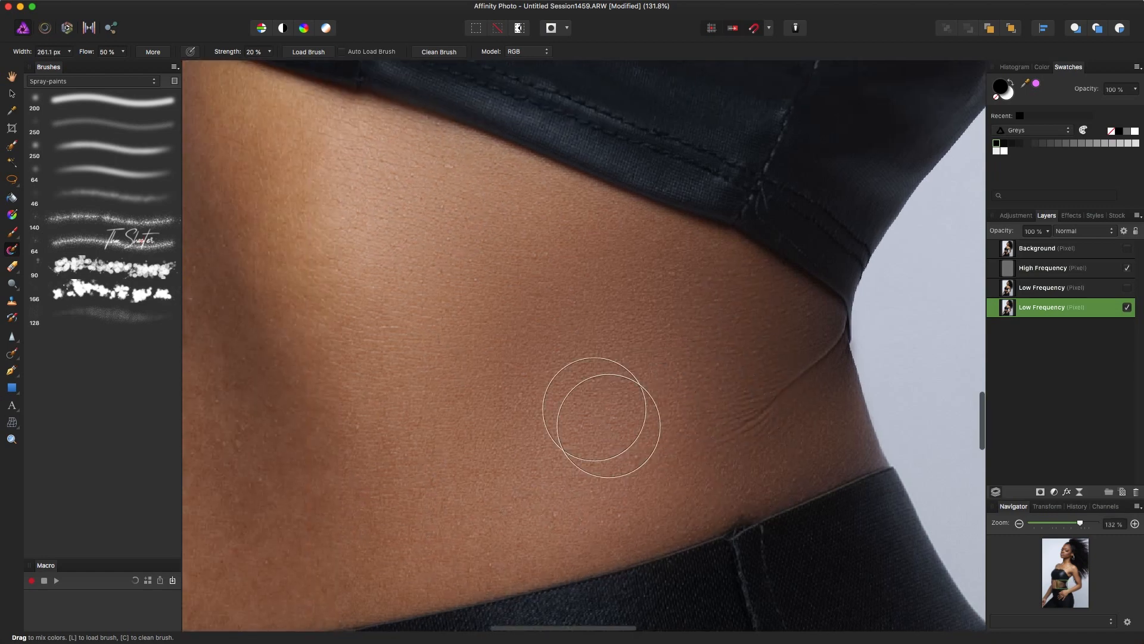
{"action": "scroll", "coordinate": [538, 496], "scroll_direction": "left", "scroll_amount": 2}
{"action": "mouse_move", "coordinate": [531, 498]}
{"action": "left_mouse_down"}
{"action": "mouse_move", "coordinate": [500, 451]}
{"action": "mouse_move", "coordinate": [511, 480]}
{"action": "left_mouse_up"}
{"action": "key", "text": "]"}
{"action": "key", "text": "]"}
{"action": "key", "text": "]"}
{"action": "key", "text": "]"}
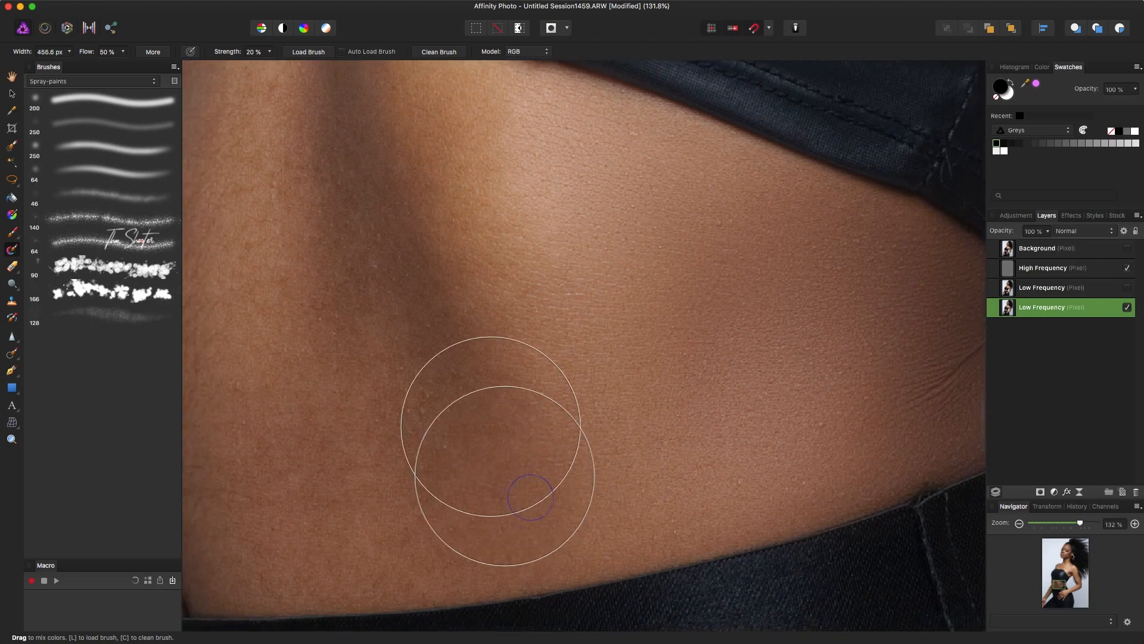
{"action": "mouse_move", "coordinate": [393, 296]}
{"action": "left_mouse_down"}
{"action": "mouse_move", "coordinate": [419, 346]}
{"action": "mouse_move", "coordinate": [383, 235]}
{"action": "mouse_move", "coordinate": [465, 316]}
{"action": "mouse_move", "coordinate": [576, 302]}
{"action": "mouse_move", "coordinate": [631, 437]}
{"action": "mouse_move", "coordinate": [394, 482]}
{"action": "mouse_move", "coordinate": [360, 521]}
{"action": "mouse_move", "coordinate": [310, 185]}
{"action": "left_mouse_up"}
Return to the waist fold and blend its remaining tonal differences with the mixer brush reduced to 146.4 px.
{"action": "scroll", "coordinate": [631, 455], "scroll_direction": "right", "scroll_amount": 7}
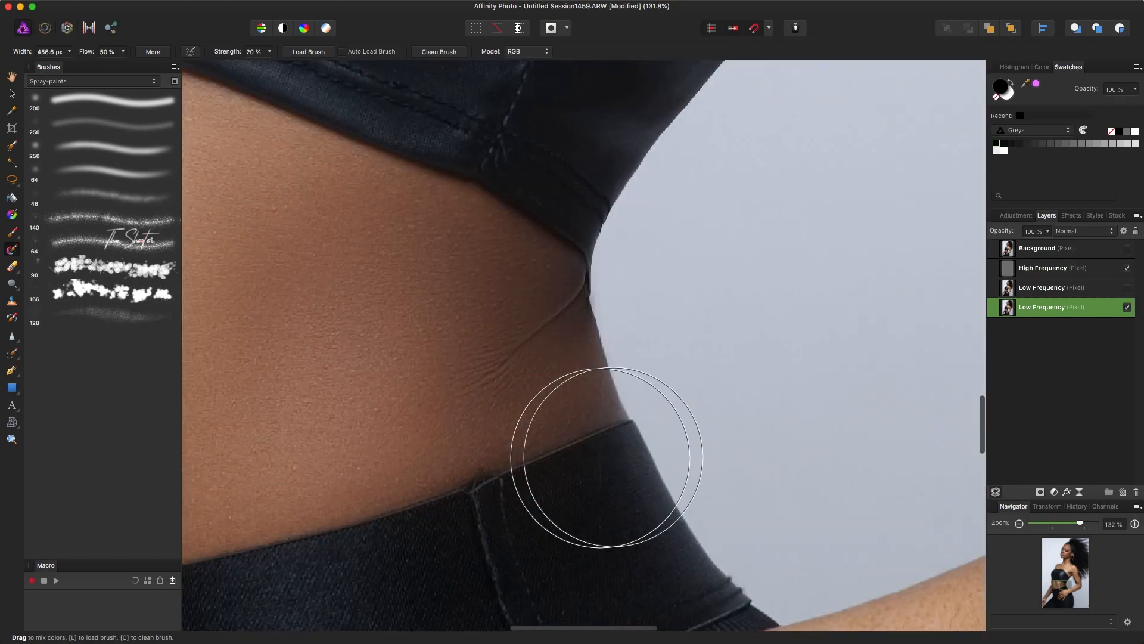
{"action": "scroll", "coordinate": [605, 458], "scroll_direction": "up", "scroll_amount": 1}
{"action": "scroll", "coordinate": [558, 463], "scroll_direction": "right", "scroll_amount": 2}
{"action": "scroll", "coordinate": [558, 463], "scroll_direction": "up", "scroll_amount": 1}
{"action": "key", "text": "bracketleft"}
{"action": "key", "text": "bracketleft"}
{"action": "key", "text": "bracketleft"}
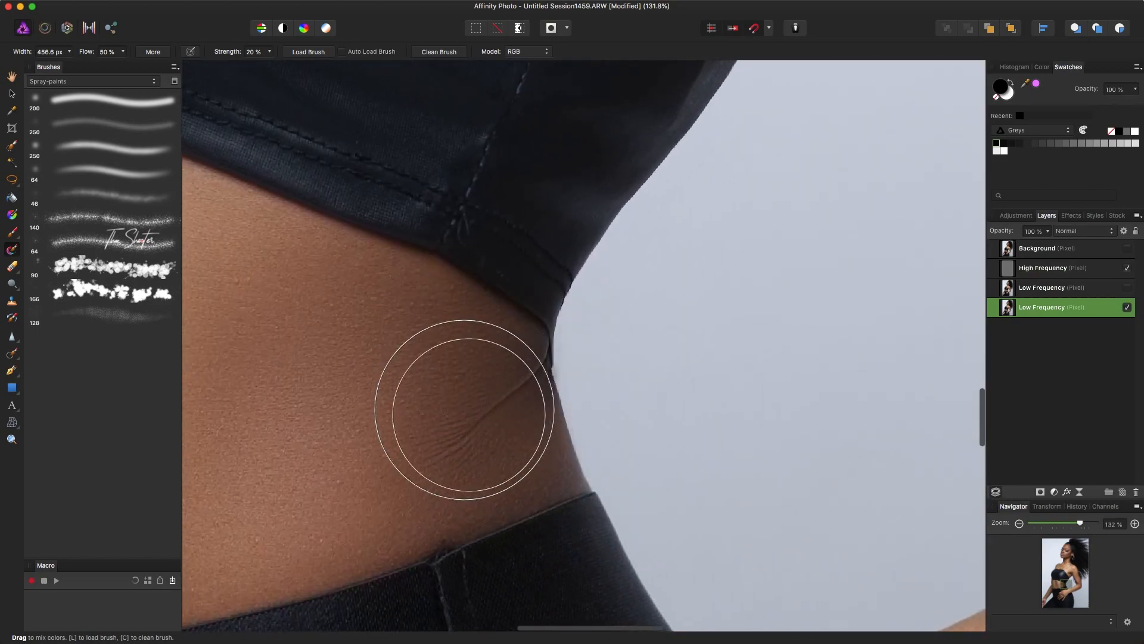
{"action": "key", "text": "bracketleft"}
{"action": "key", "text": "bracketleft"}
{"action": "key", "text": "bracketleft"}
{"action": "key", "text": "bracketleft"}
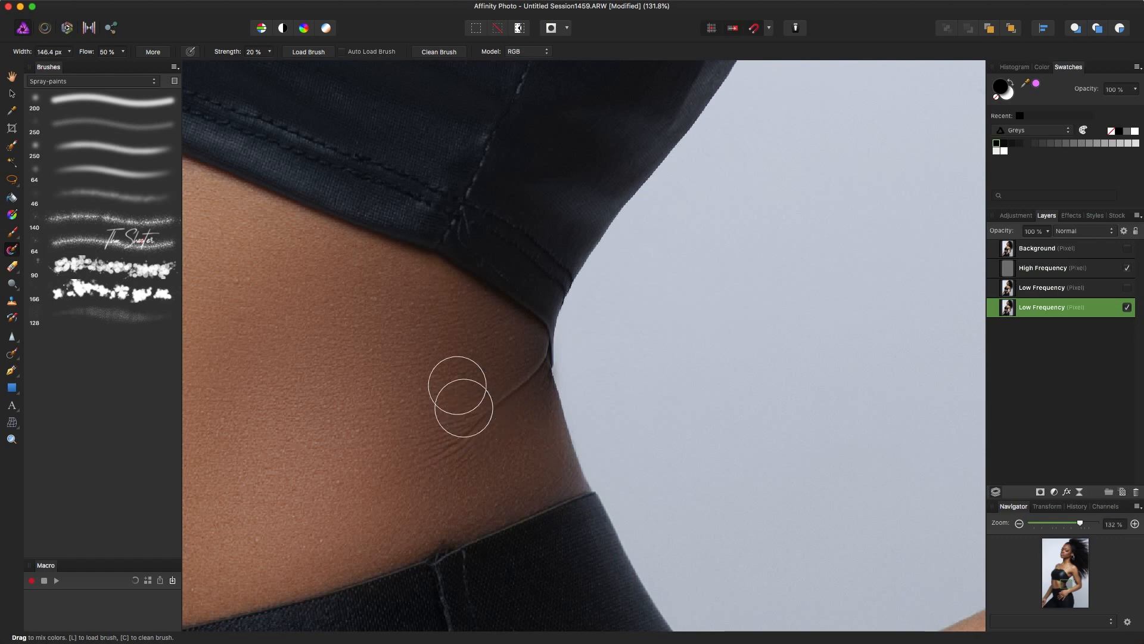
Blend along the fold toward the waist edge with a smaller mixer brush, then even its inner end at 150.2 px.
{"action": "key", "text": "bracketleft"}
{"action": "key", "text": "bracketleft"}
{"action": "key", "text": "bracketleft"}
{"action": "mouse_move", "coordinate": [456, 417]}
{"action": "left_mouse_down"}
{"action": "mouse_move", "coordinate": [472, 480]}
{"action": "mouse_move", "coordinate": [457, 399]}
{"action": "mouse_move", "coordinate": [495, 440]}
{"action": "mouse_move", "coordinate": [537, 374]}
{"action": "left_mouse_up"}
{"action": "key", "text": "bracketright"}
{"action": "key", "text": "bracketright"}
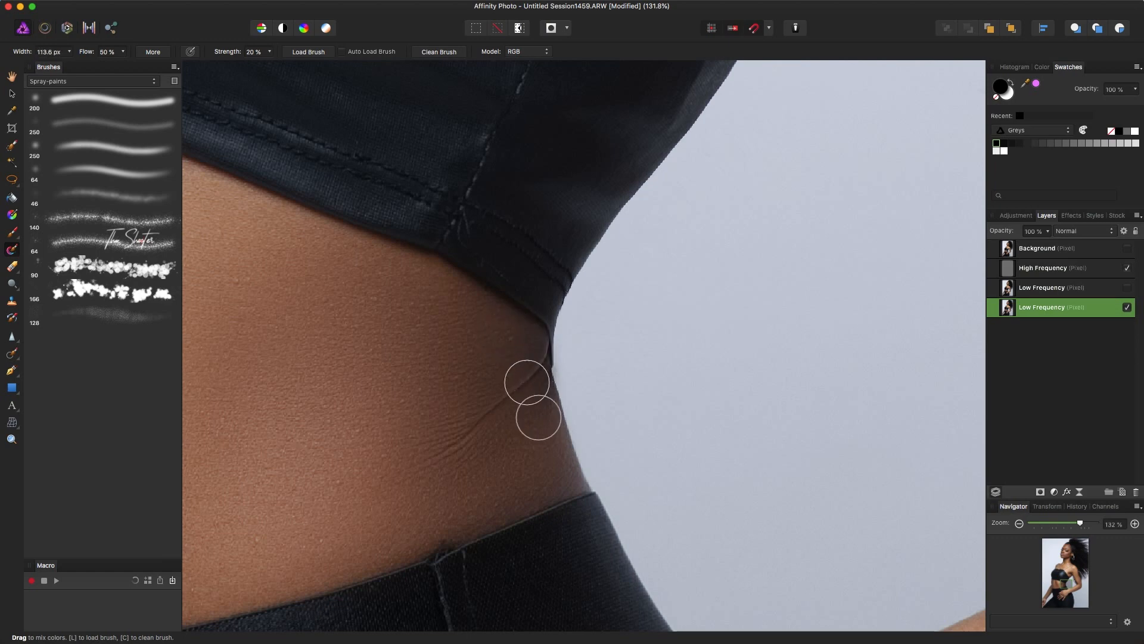
{"action": "key", "text": "bracketright"}
{"action": "key", "text": "bracketright"}
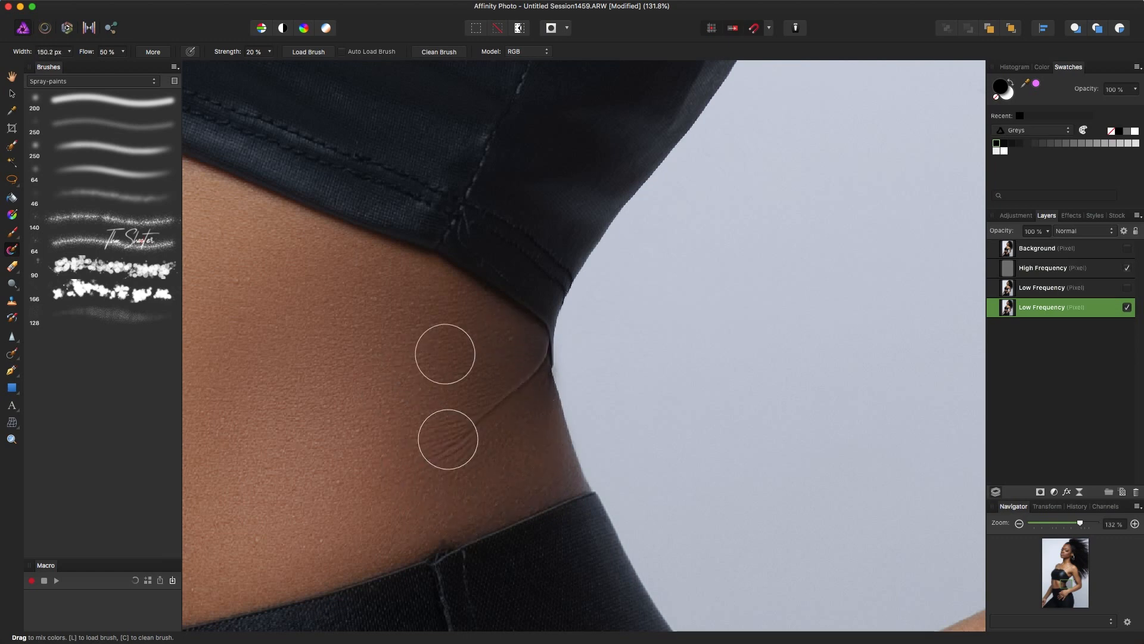
Touch up the tones where the fold meets the waist edge with a 92.3 px mixer brush, then enlarge the brush.
{"action": "key", "text": "bracketleft"}
{"action": "key", "text": "bracketleft"}
{"action": "key", "text": "bracketleft"}
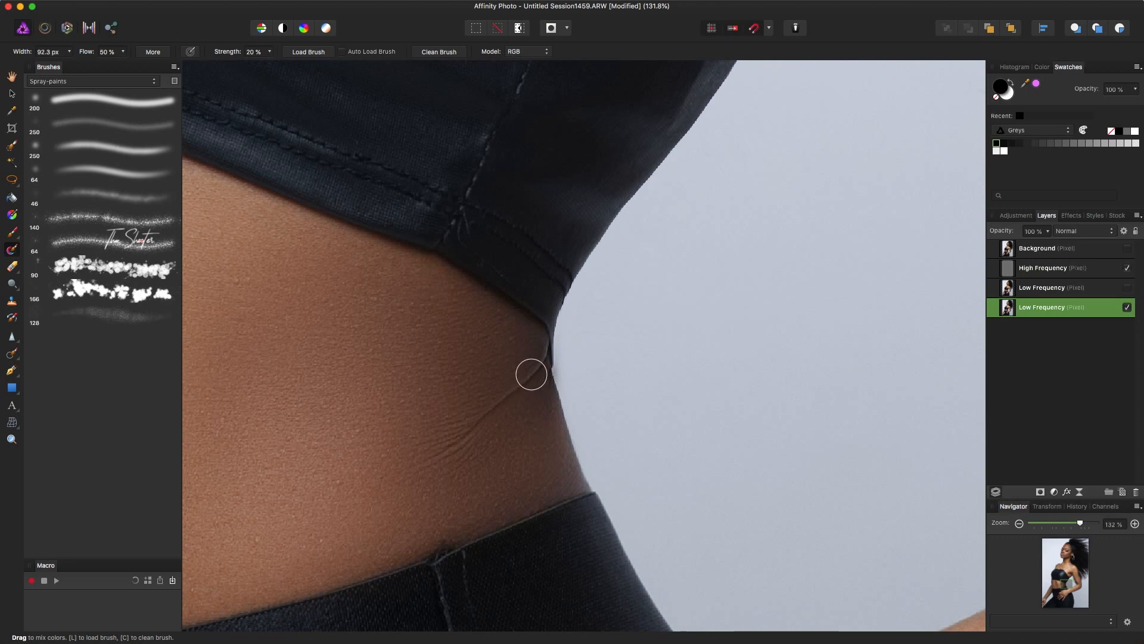
{"action": "key", "text": "bracketright"}
{"action": "key", "text": "bracketright"}
{"action": "key", "text": "bracketright"}
{"action": "key", "text": "bracketright"}
Clone clean skin texture over the crease and the waist edge on the High Frequency layer with the Clone Brush.
{"action": "left_click", "coordinate": [1070, 270]}
{"action": "key", "text": "s"}
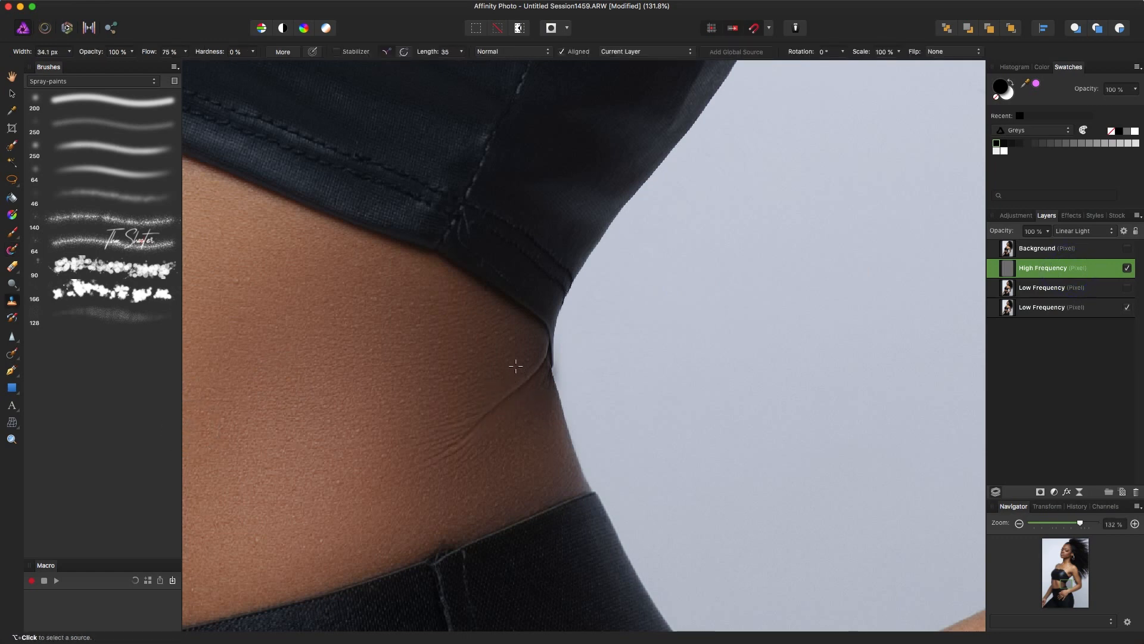
{"action": "left_click", "coordinate": [515, 365], "text": "alt"}
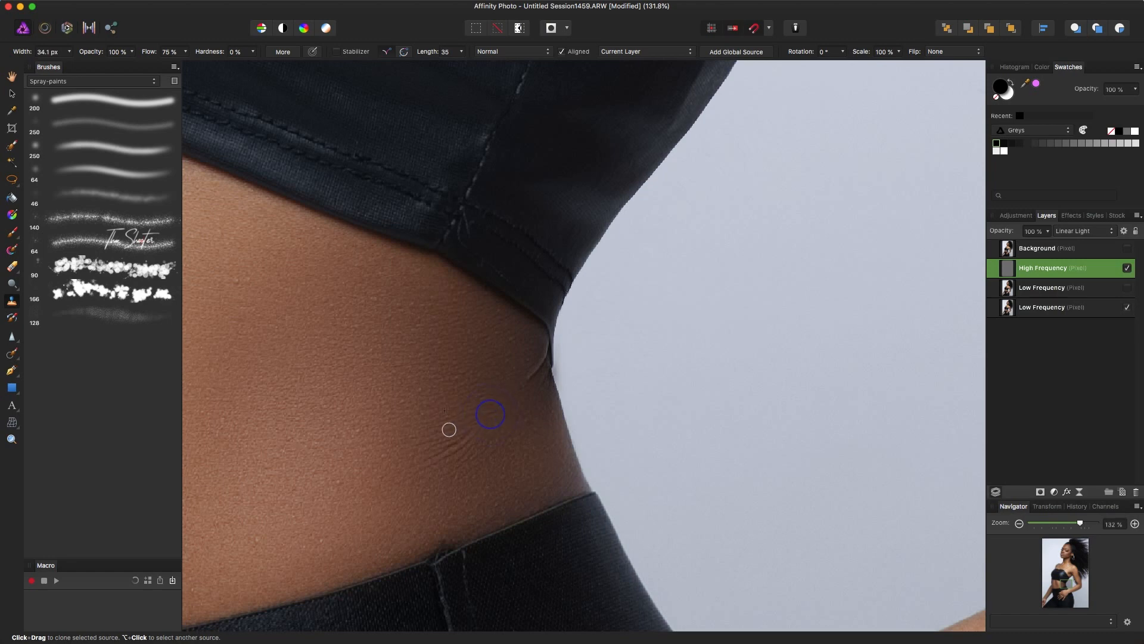
{"action": "left_click_drag", "start_coordinate": [463, 436], "coordinate": [437, 447]}
{"action": "left_click_drag", "start_coordinate": [544, 353], "coordinate": [549, 391]}
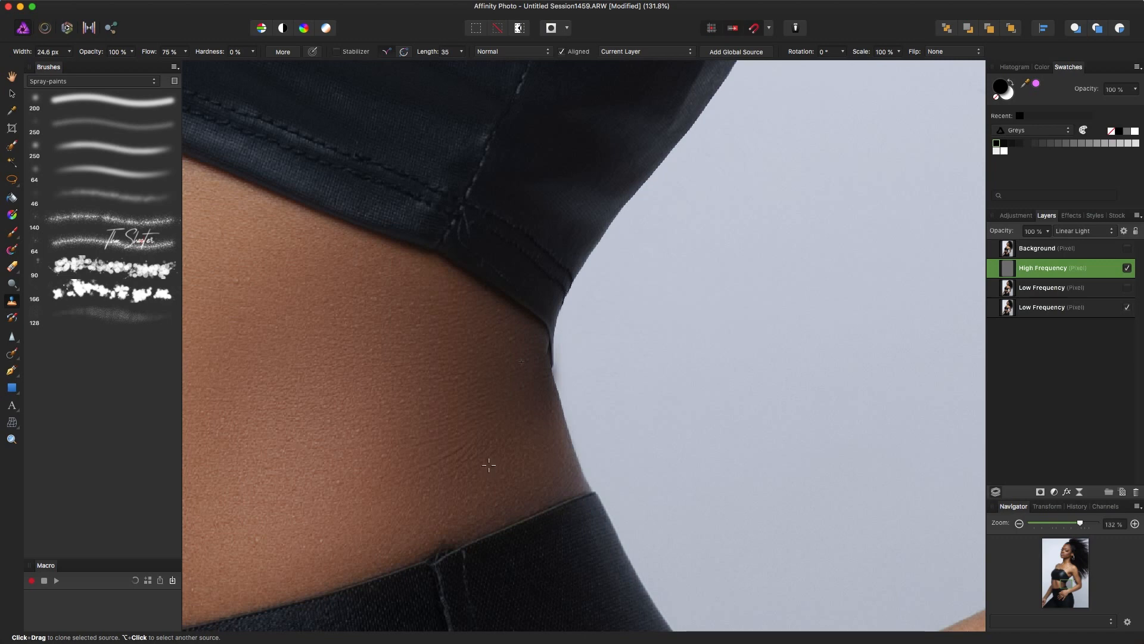
Patch the remaining fine wrinkles at the fold's inner end with texture from nearby clean skin using the Patch Tool.
{"action": "left_click", "coordinate": [14, 358]}
{"action": "left_click", "coordinate": [44, 367]}
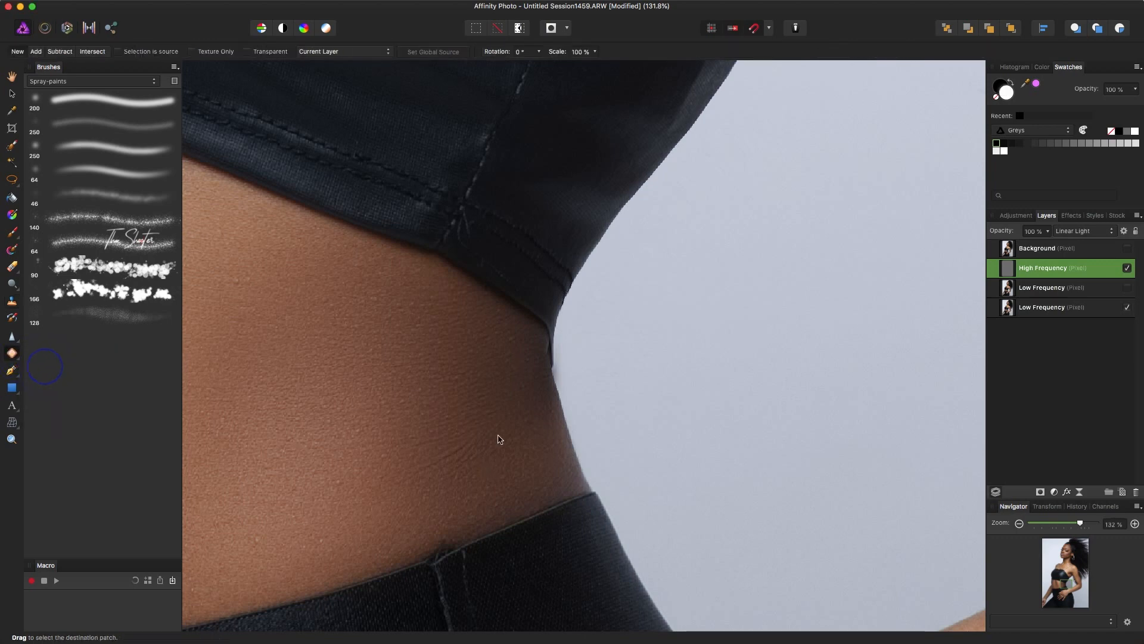
{"action": "mouse_move", "coordinate": [480, 421]}
{"action": "left_mouse_down"}
{"action": "mouse_move", "coordinate": [409, 448]}
{"action": "mouse_move", "coordinate": [403, 466]}
{"action": "mouse_move", "coordinate": [421, 485]}
{"action": "mouse_move", "coordinate": [484, 467]}
{"action": "mouse_move", "coordinate": [502, 442]}
{"action": "left_mouse_up"}
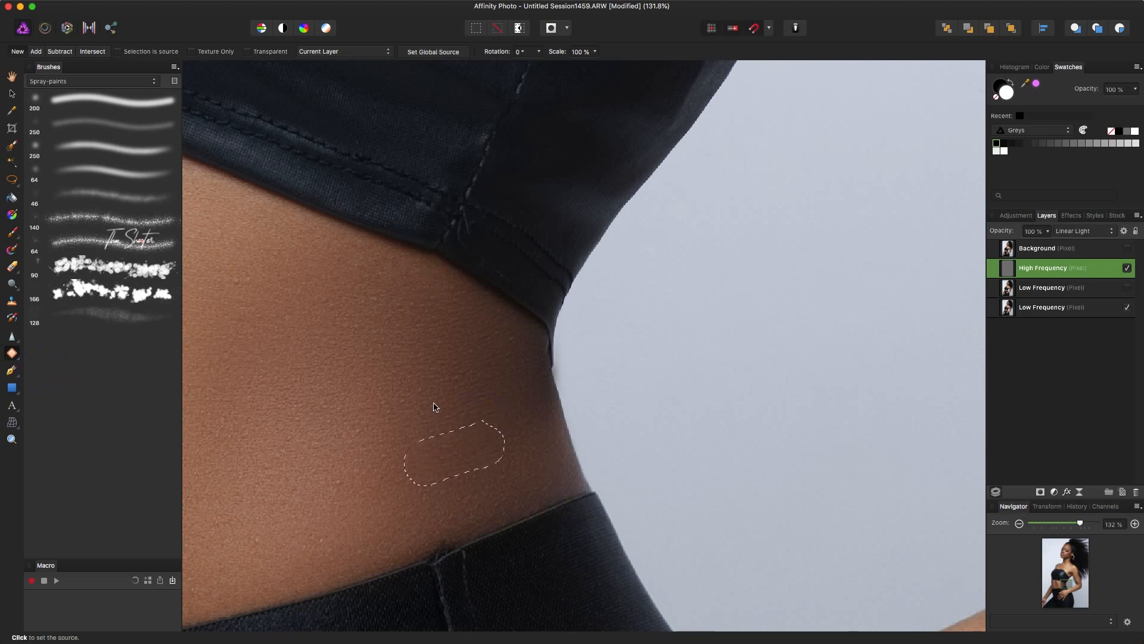
{"action": "left_click", "coordinate": [435, 402]}
{"action": "left_click", "coordinate": [349, 518]}
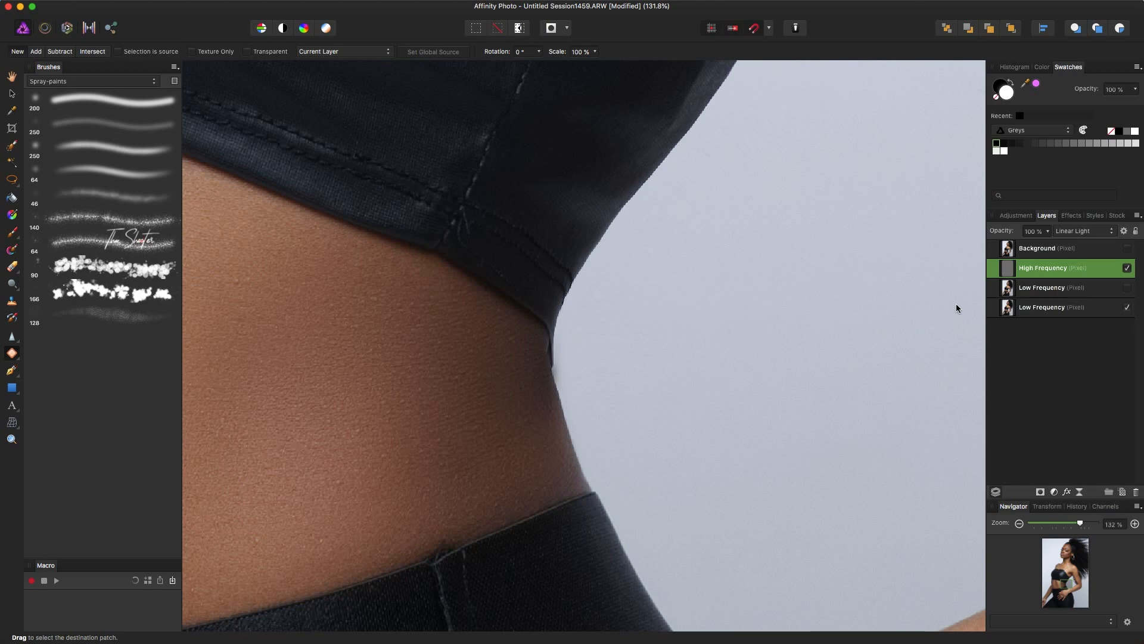
Compare the waist before and after retouching by toggling the upper Low Frequency and Background layers, leaving both hidden.
{"action": "left_click", "coordinate": [1127, 288]}
{"action": "left_click", "coordinate": [1127, 288]}
{"action": "left_click", "coordinate": [1128, 249]}
{"action": "left_click", "coordinate": [1130, 249]}
{"action": "left_click", "coordinate": [1132, 250]}
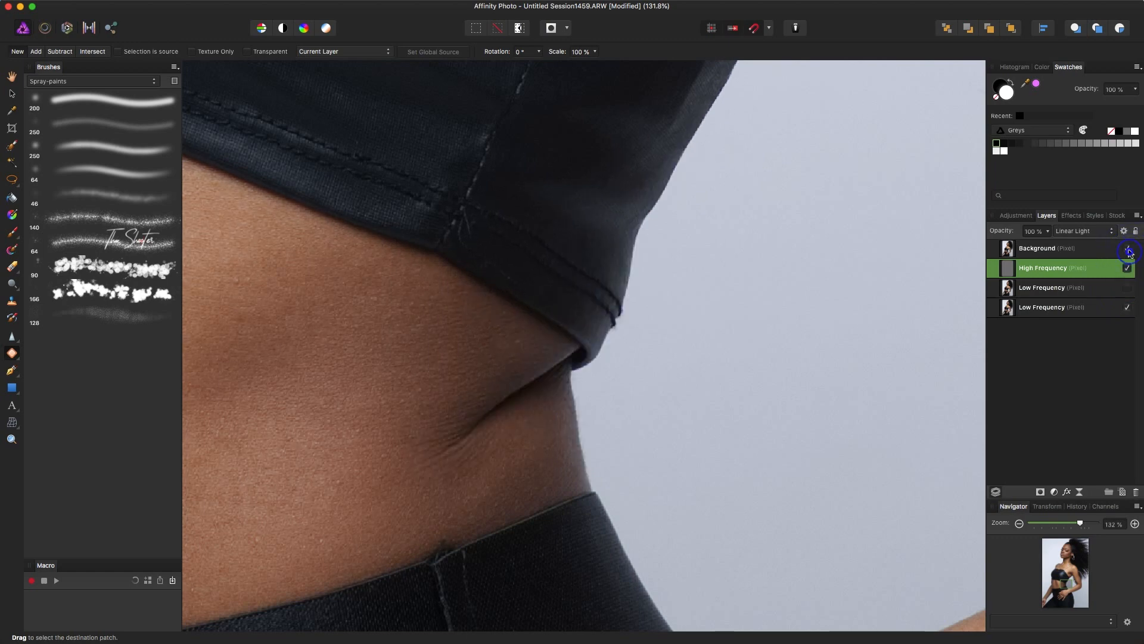
{"action": "left_click", "coordinate": [1131, 248]}
{"action": "left_click", "coordinate": [1129, 249]}
{"action": "left_click", "coordinate": [1125, 249]}
{"action": "left_click", "coordinate": [1128, 248]}
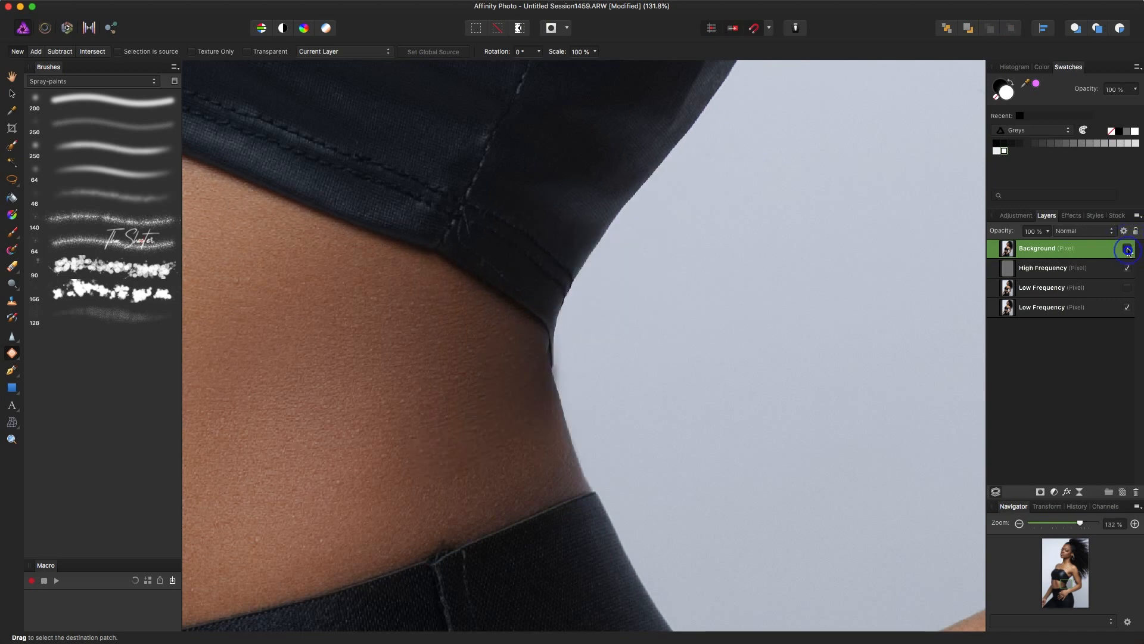